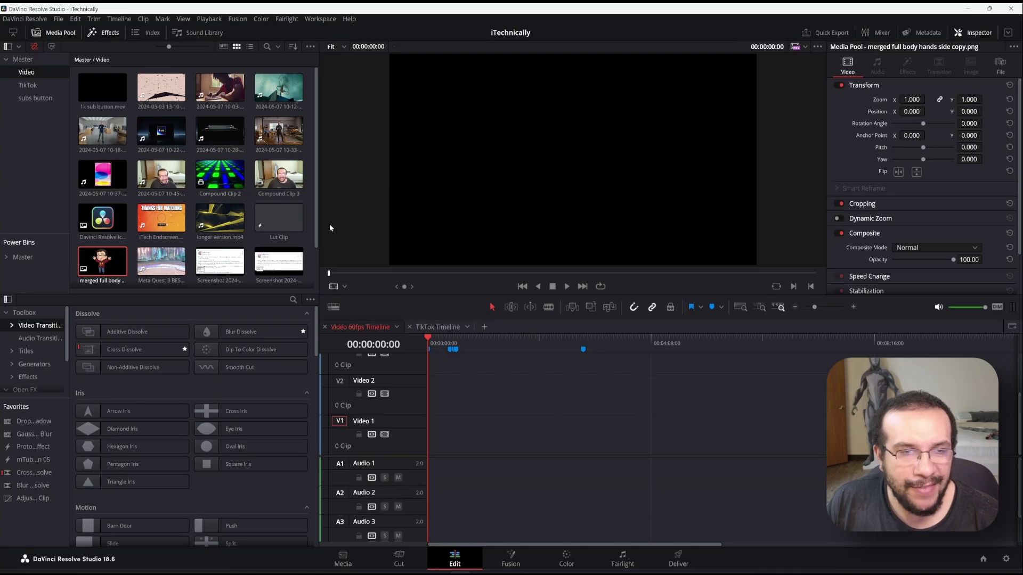
Step: Place longer version.mp4 at the start of Video 1 and apply a Gaussian Blur with strength about 0.6
{"action": "left_click", "coordinate": [220, 219]}
{"action": "left_click_drag", "start_coordinate": [220, 218], "coordinate": [429, 439]}
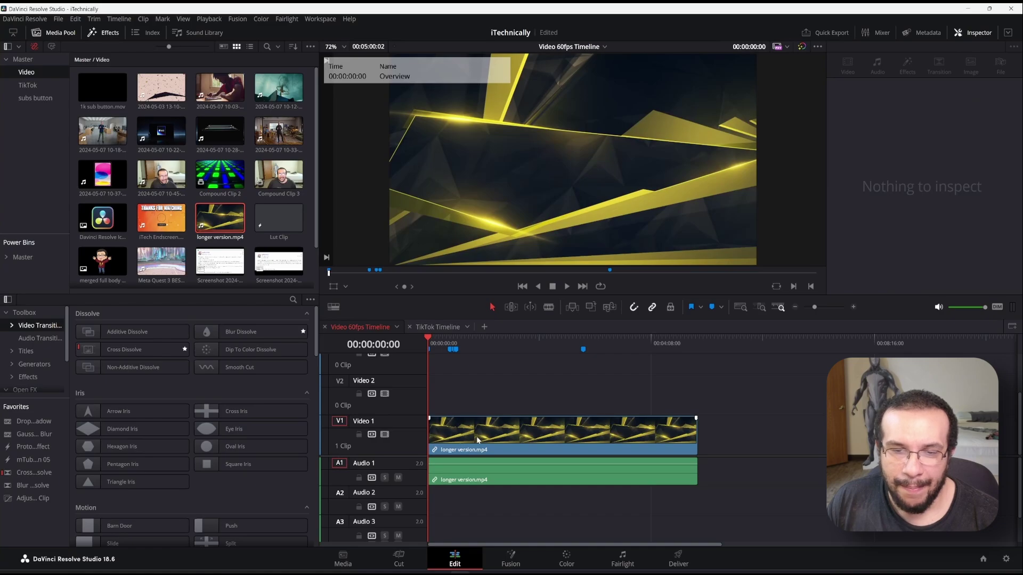
{"action": "left_click", "coordinate": [476, 438]}
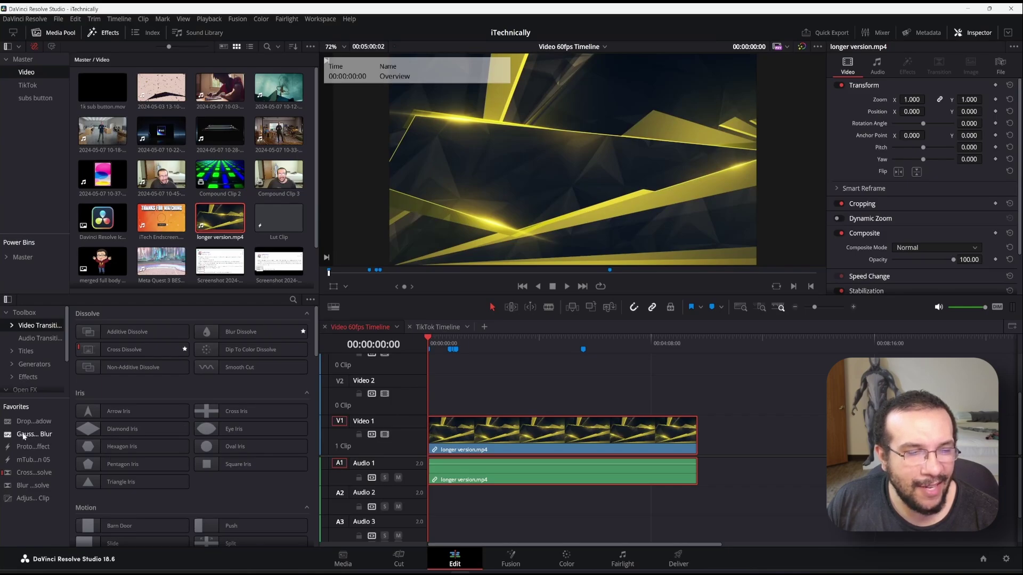
{"action": "left_click_drag", "start_coordinate": [21, 437], "coordinate": [484, 439]}
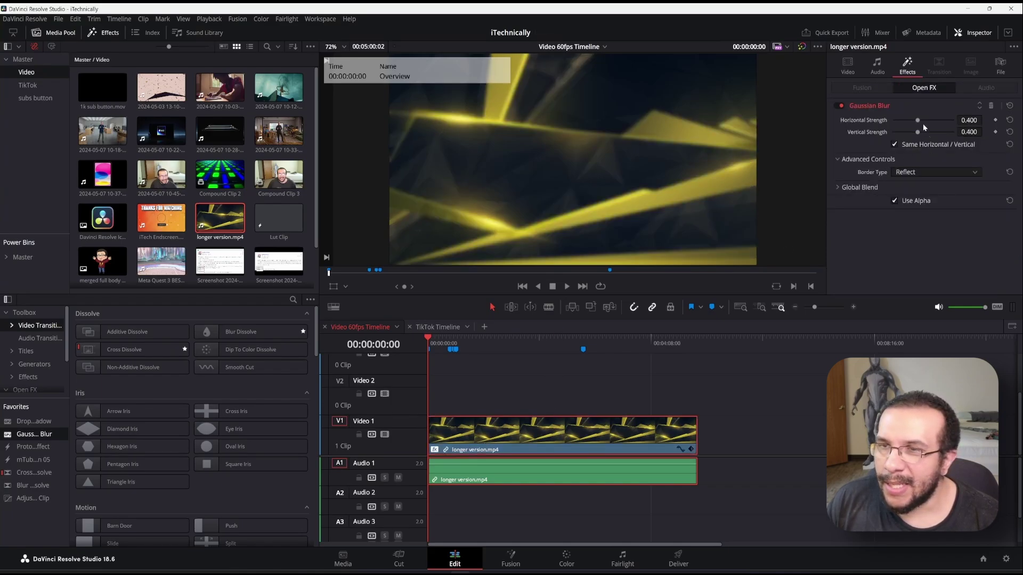
{"action": "left_click_drag", "start_coordinate": [919, 123], "coordinate": [930, 124]}
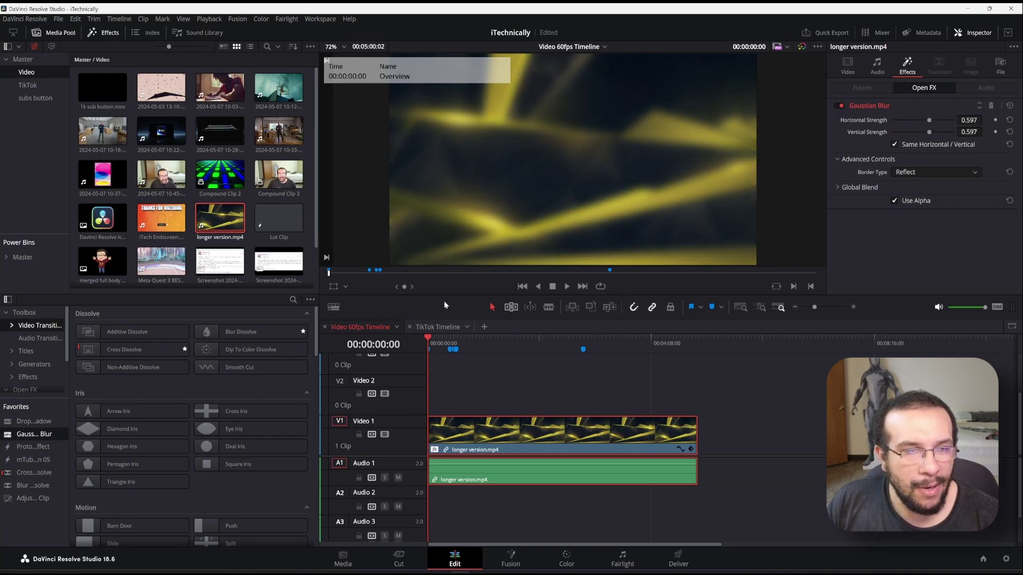
Step: Place the cartoon character image on Video 2 above the background clip and flip it horizontally
{"action": "left_click", "coordinate": [99, 265]}
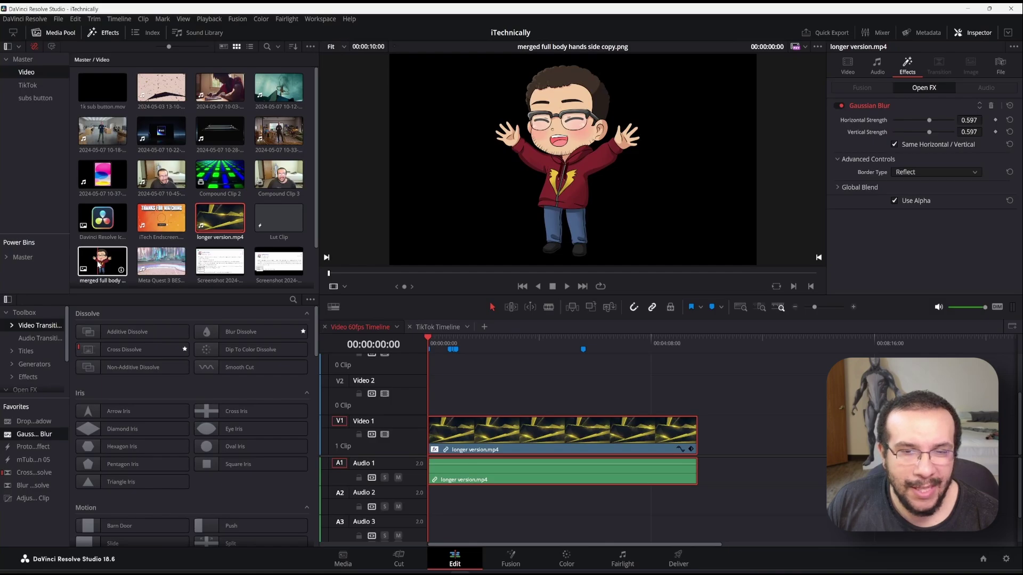
{"action": "left_click_drag", "start_coordinate": [99, 265], "coordinate": [503, 398]}
{"action": "left_click", "coordinate": [509, 341]}
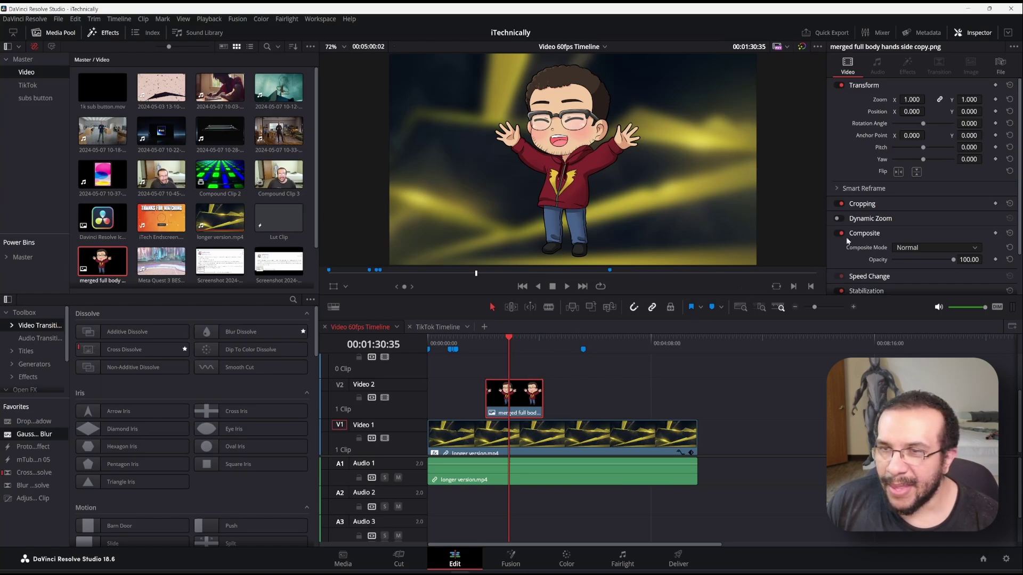
{"action": "left_click", "coordinate": [899, 172]}
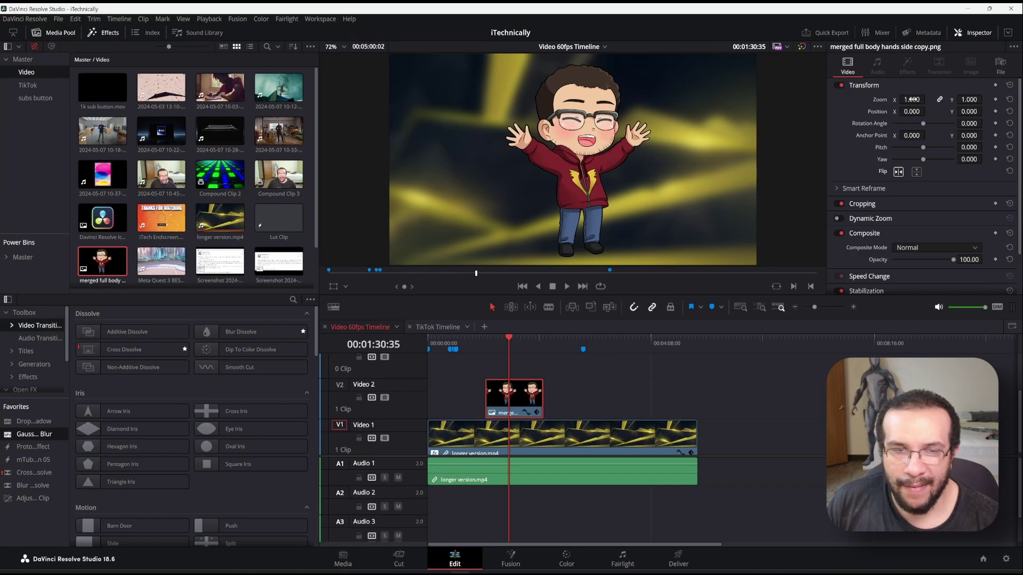
Step: Scale the character proportionally in the viewer to about 1.43 zoom and position it on the frame's left side at about X -815, Y -156
{"action": "left_click", "coordinate": [332, 287]}
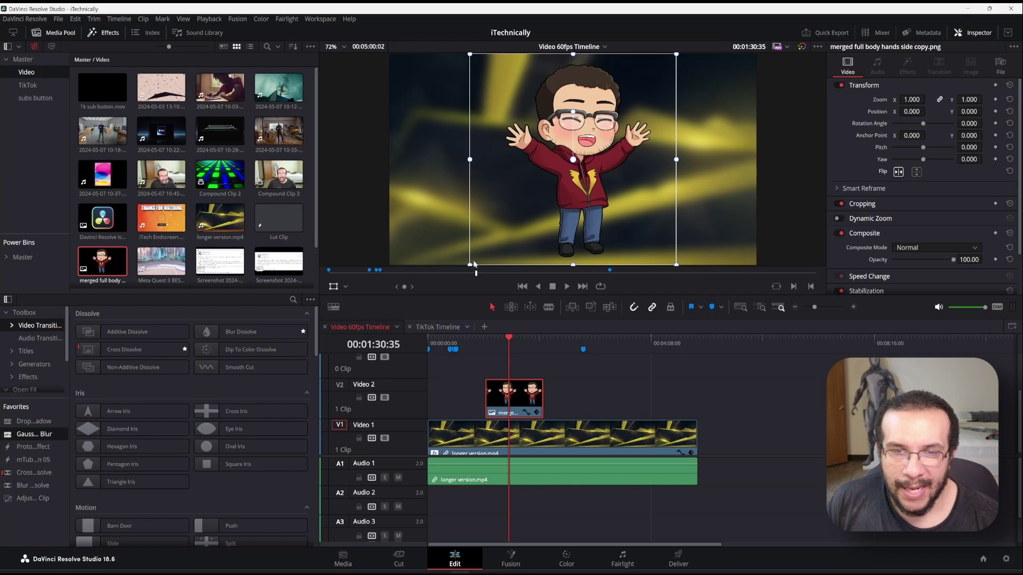
{"action": "left_click_drag", "start_coordinate": [470, 267], "coordinate": [283, 354]}
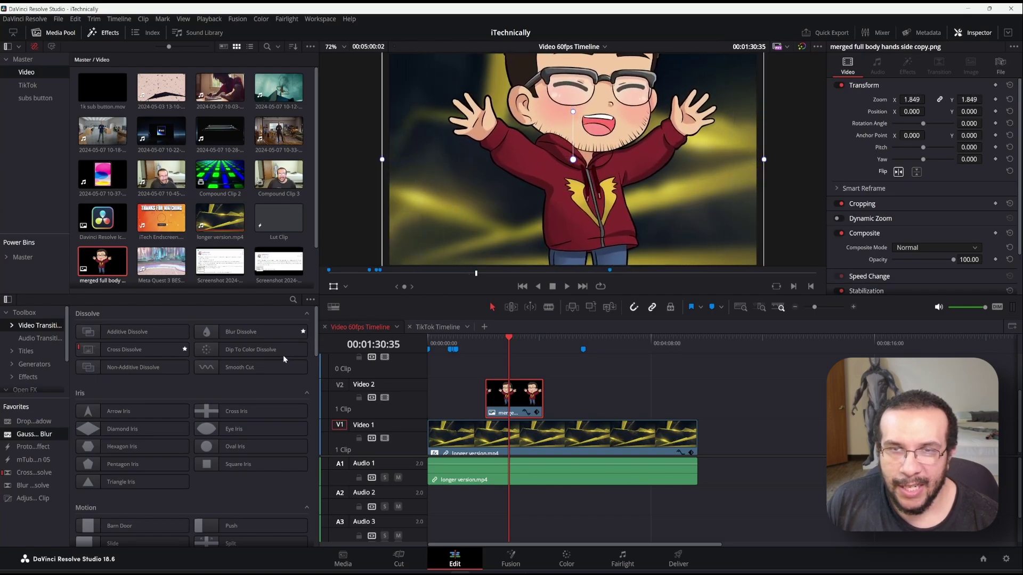
{"action": "left_click_drag", "start_coordinate": [603, 86], "coordinate": [536, 152]}
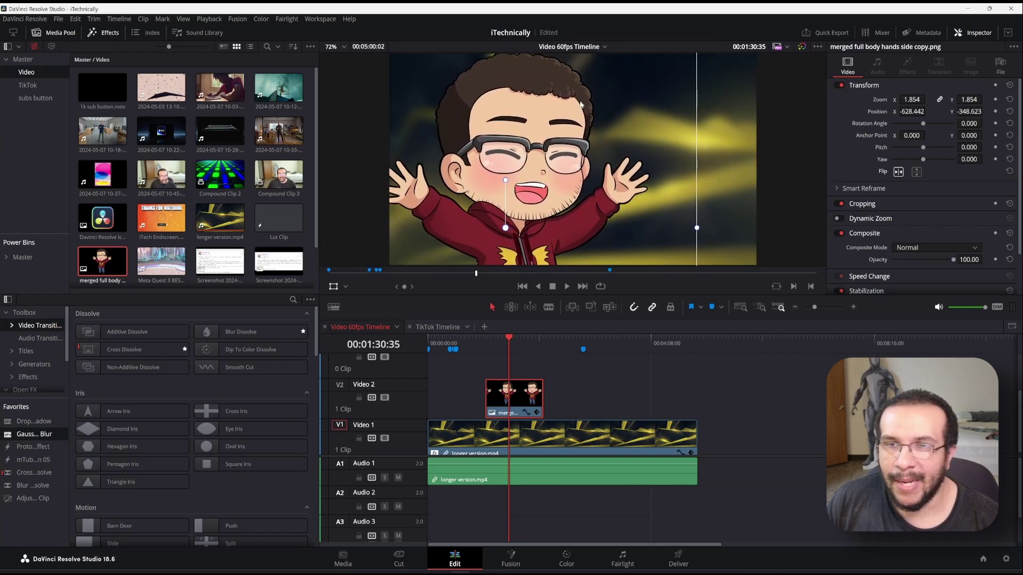
{"action": "left_click_drag", "start_coordinate": [581, 105], "coordinate": [599, 165]}
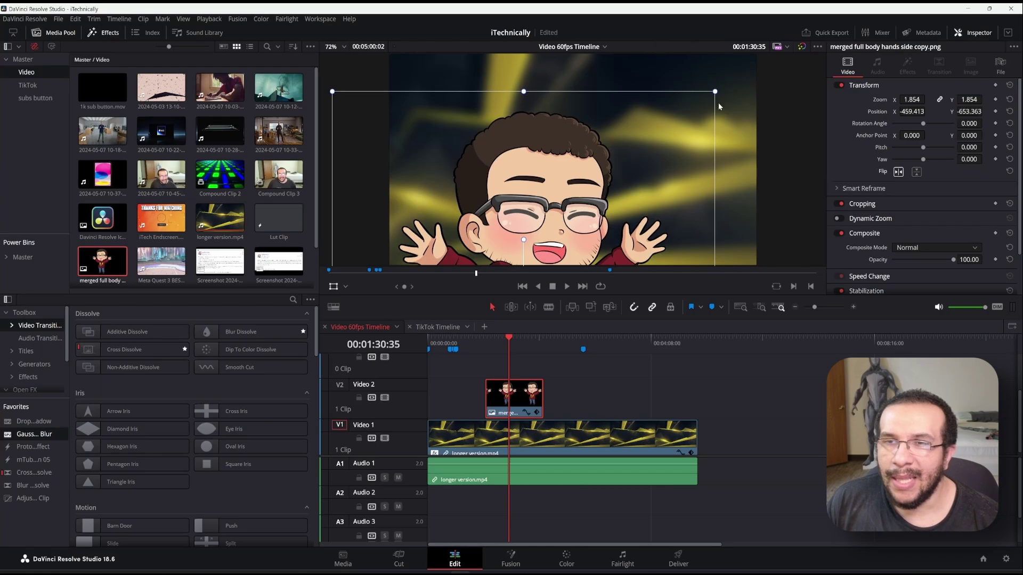
{"action": "left_click_drag", "start_coordinate": [717, 94], "coordinate": [596, 214]}
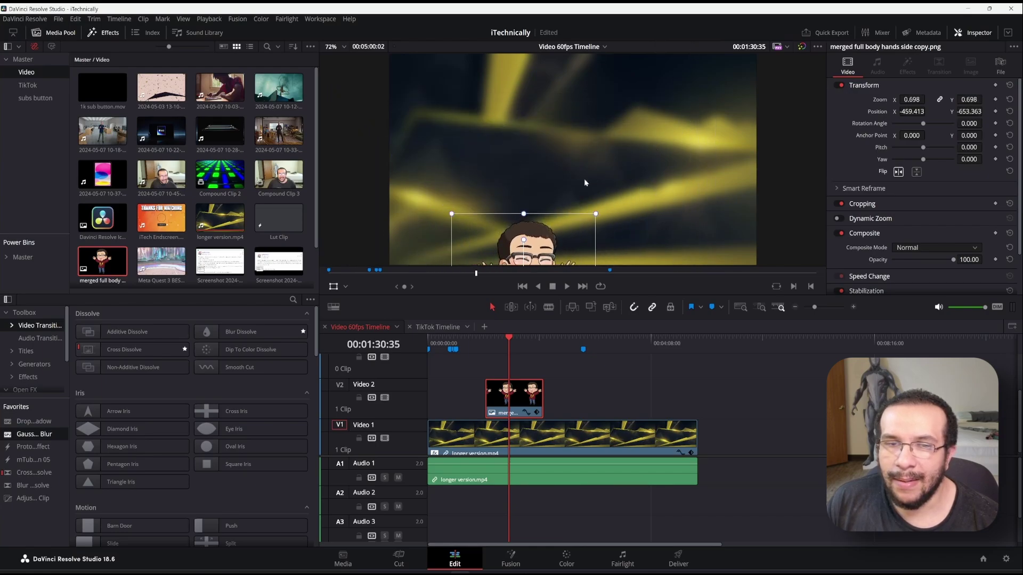
{"action": "left_click_drag", "start_coordinate": [536, 239], "coordinate": [712, 14]}
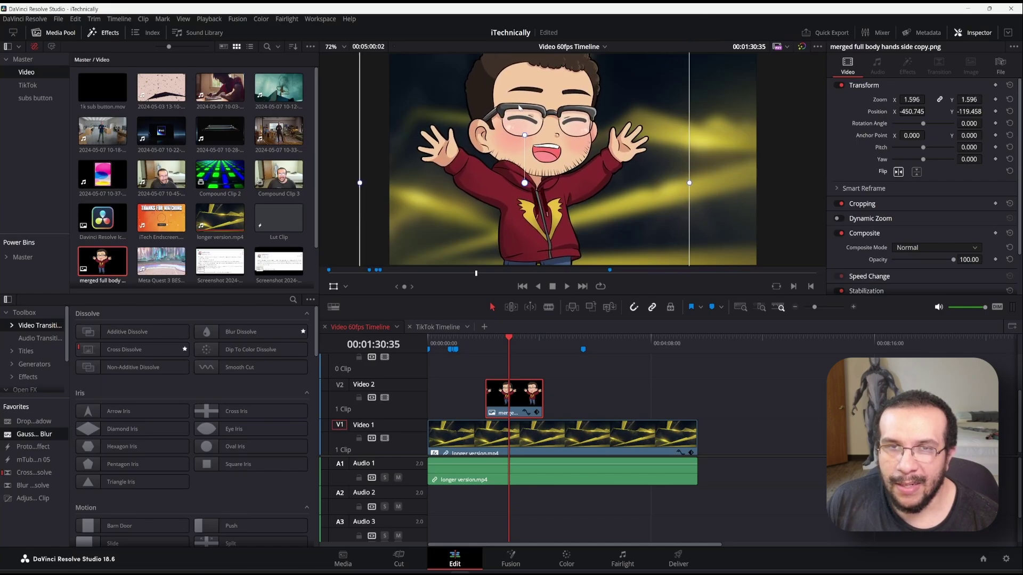
{"action": "mouse_move", "coordinate": [518, 106]}
{"action": "left_mouse_down"}
{"action": "mouse_move", "coordinate": [481, 128]}
{"action": "mouse_move", "coordinate": [512, 111]}
{"action": "mouse_move", "coordinate": [516, 120]}
{"action": "left_mouse_up"}
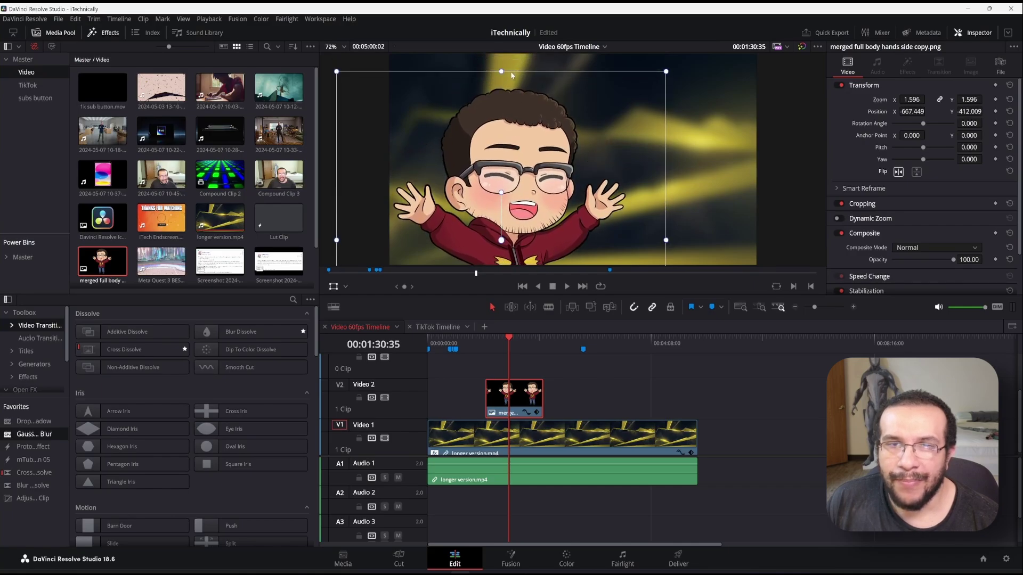
{"action": "left_click_drag", "start_coordinate": [501, 73], "coordinate": [503, 83]}
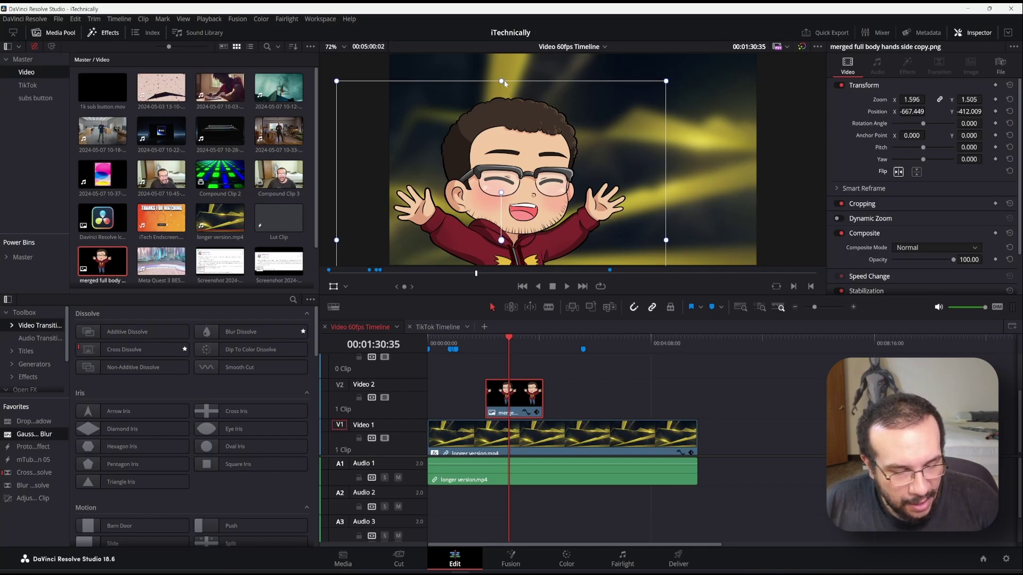
{"action": "key", "text": "ctrl+z"}
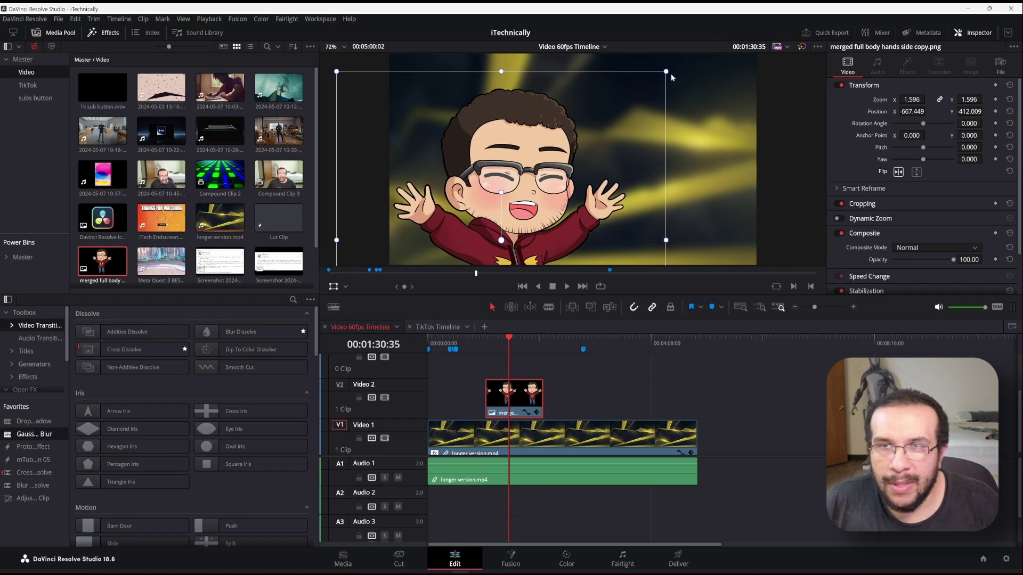
{"action": "left_click_drag", "start_coordinate": [666, 73], "coordinate": [650, 86]}
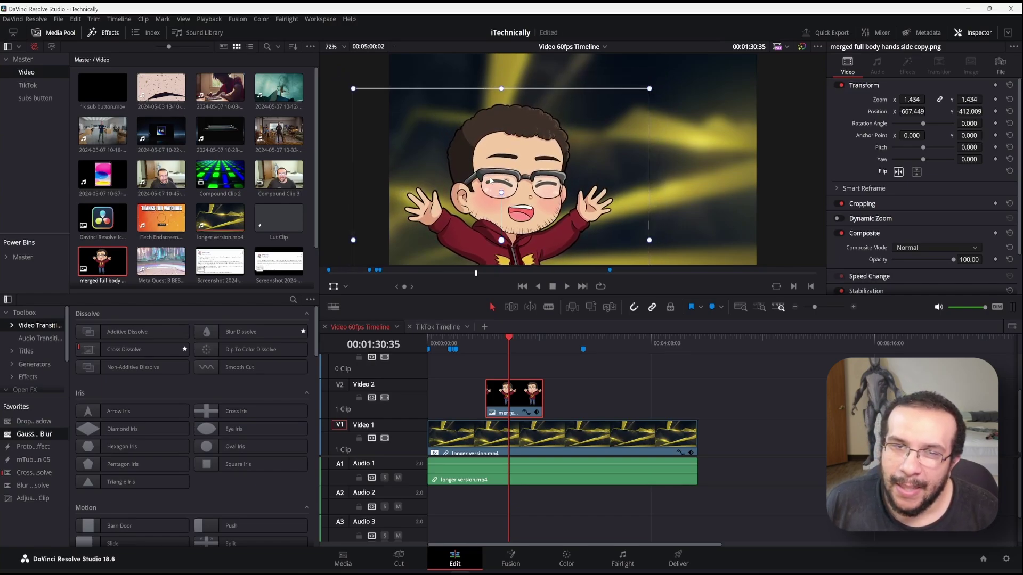
{"action": "left_click_drag", "start_coordinate": [491, 181], "coordinate": [475, 130]}
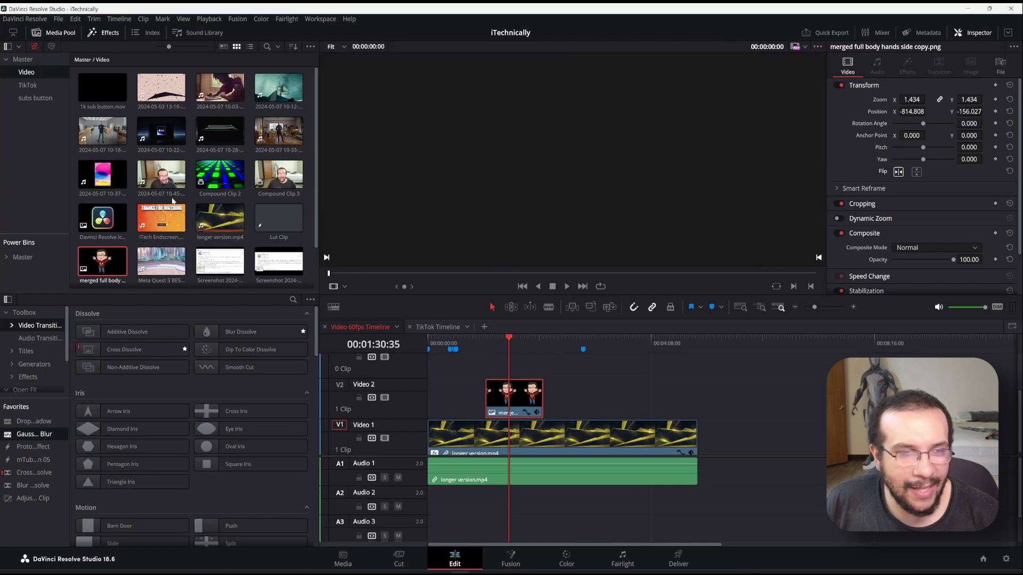
Step: Place Davinci Resolve Icon.png on Video 3, ending together with the character clip, and show that part of the timeline in the viewer
{"action": "mouse_move", "coordinate": [102, 219]}
{"action": "left_mouse_down"}
{"action": "mouse_move", "coordinate": [130, 240]}
{"action": "mouse_move", "coordinate": [558, 356]}
{"action": "mouse_move", "coordinate": [589, 400]}
{"action": "mouse_move", "coordinate": [589, 409]}
{"action": "mouse_move", "coordinate": [560, 405]}
{"action": "mouse_move", "coordinate": [575, 404]}
{"action": "left_mouse_up"}
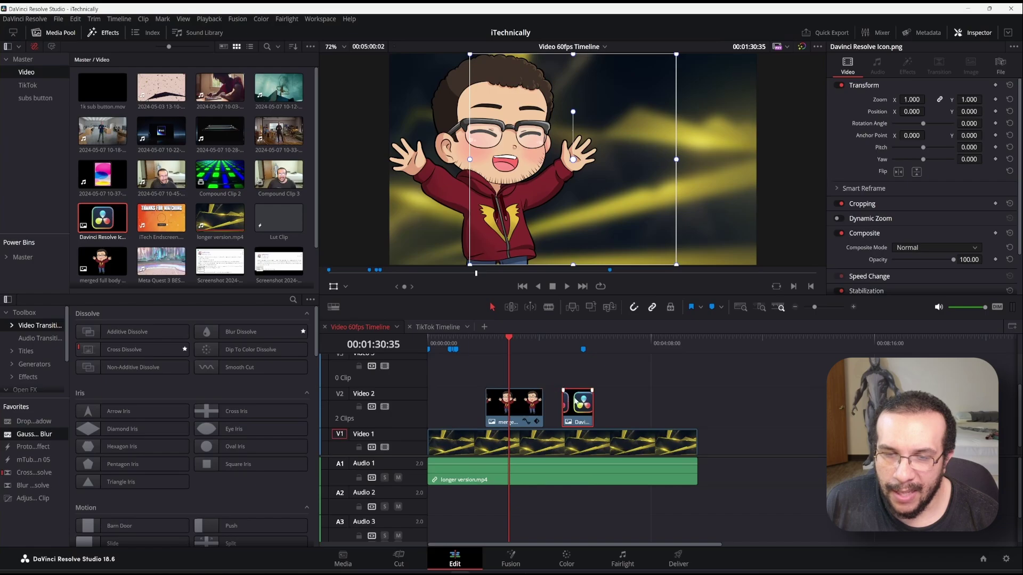
{"action": "left_click_drag", "start_coordinate": [574, 401], "coordinate": [528, 363]}
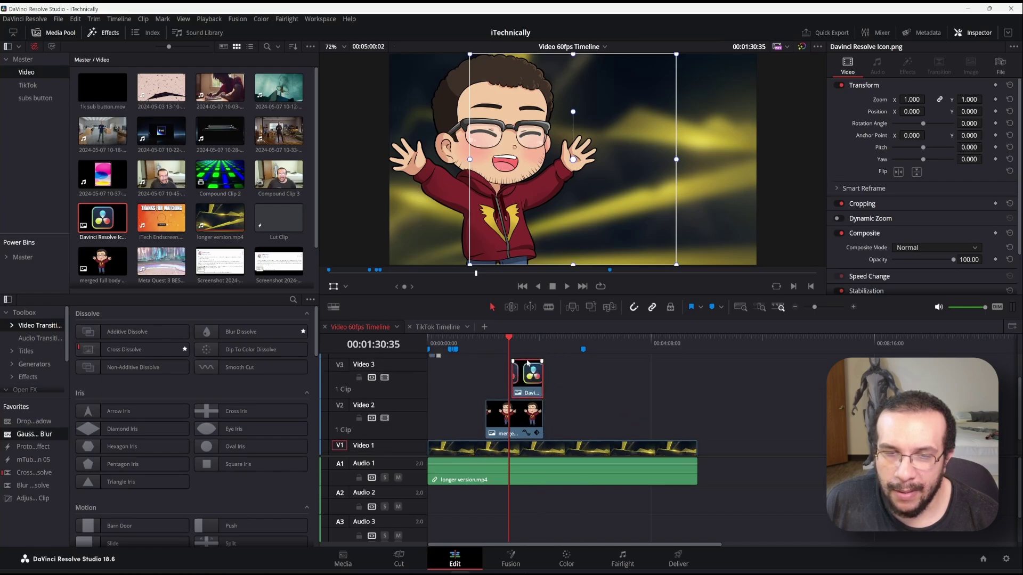
{"action": "left_click", "coordinate": [528, 344]}
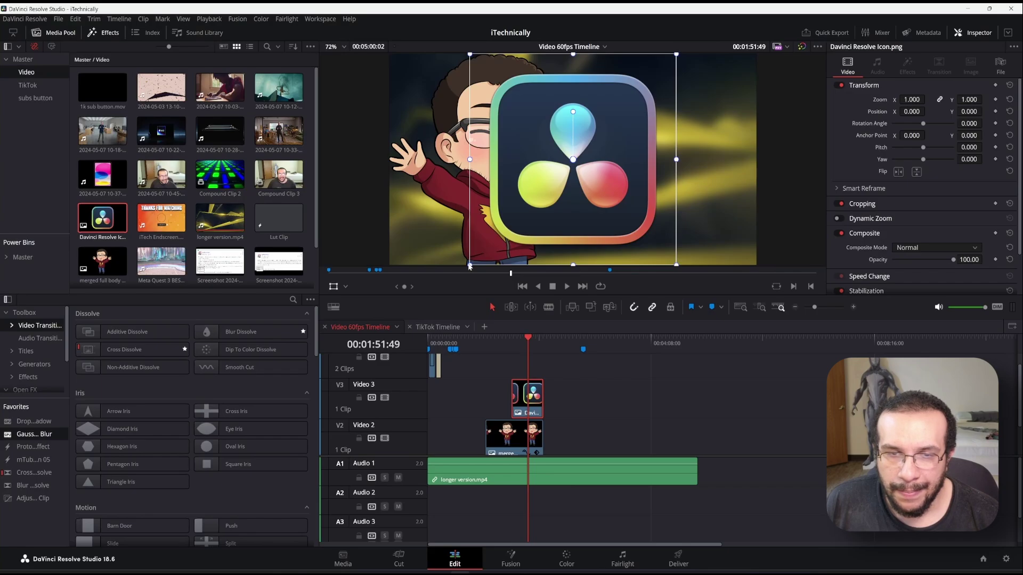
Step: Scale the icon proportionally to about 0.74 zoom and position it in the frame's upper right at about X 932, Y 185
{"action": "left_click_drag", "start_coordinate": [470, 266], "coordinate": [510, 223]}
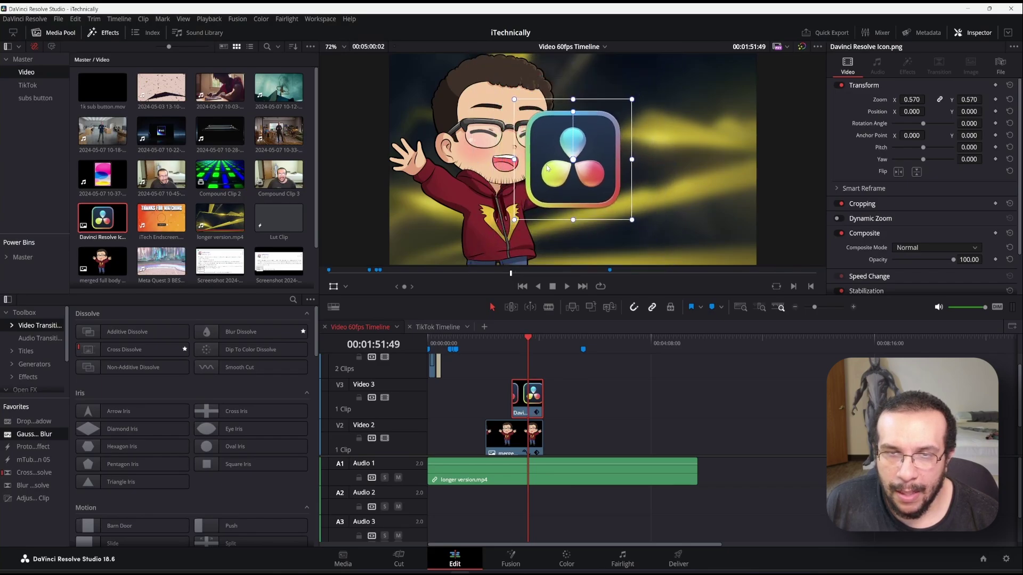
{"action": "left_click_drag", "start_coordinate": [547, 168], "coordinate": [601, 171]}
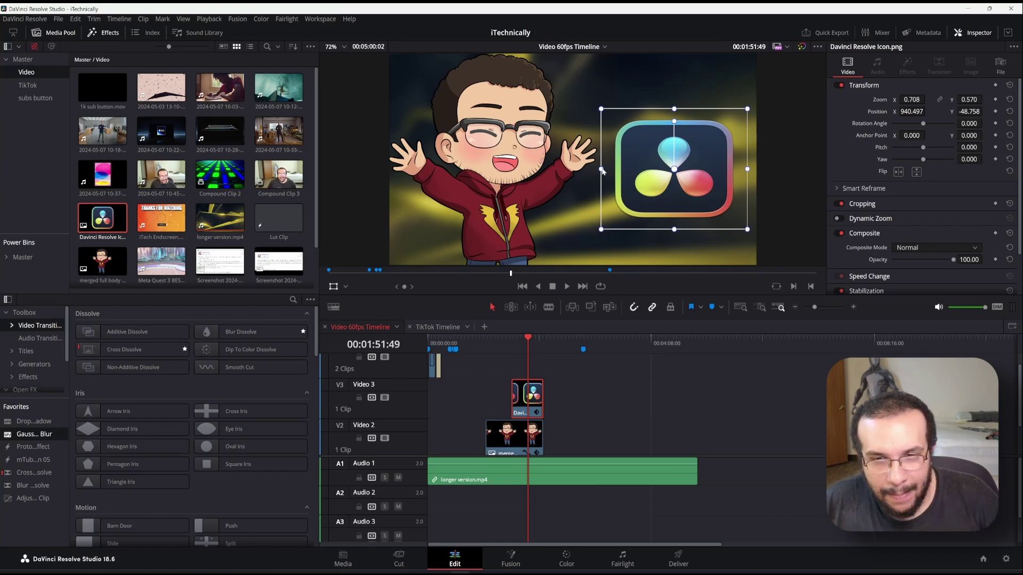
{"action": "key", "text": "ctrl+z"}
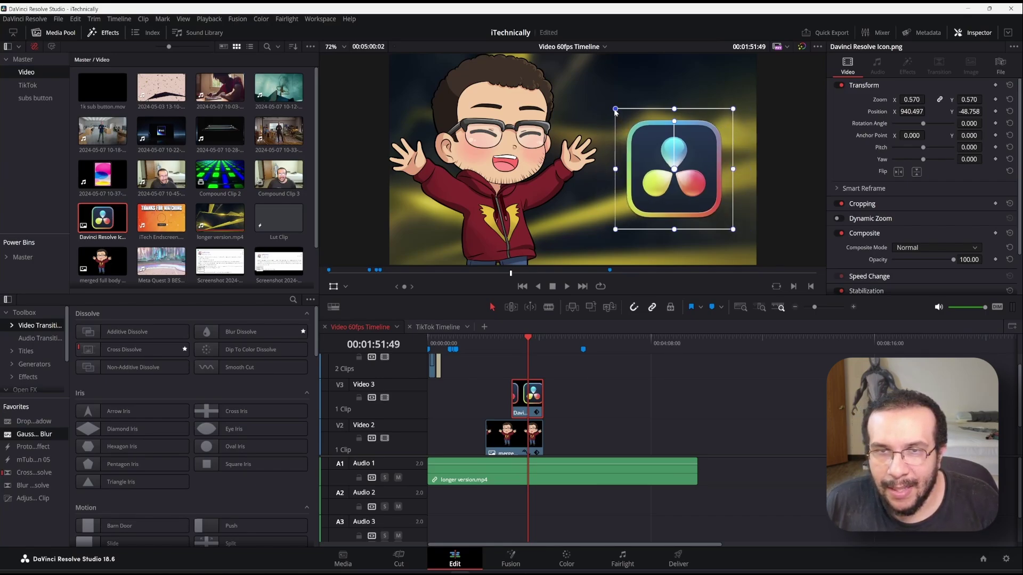
{"action": "left_click_drag", "start_coordinate": [616, 109], "coordinate": [564, 69]}
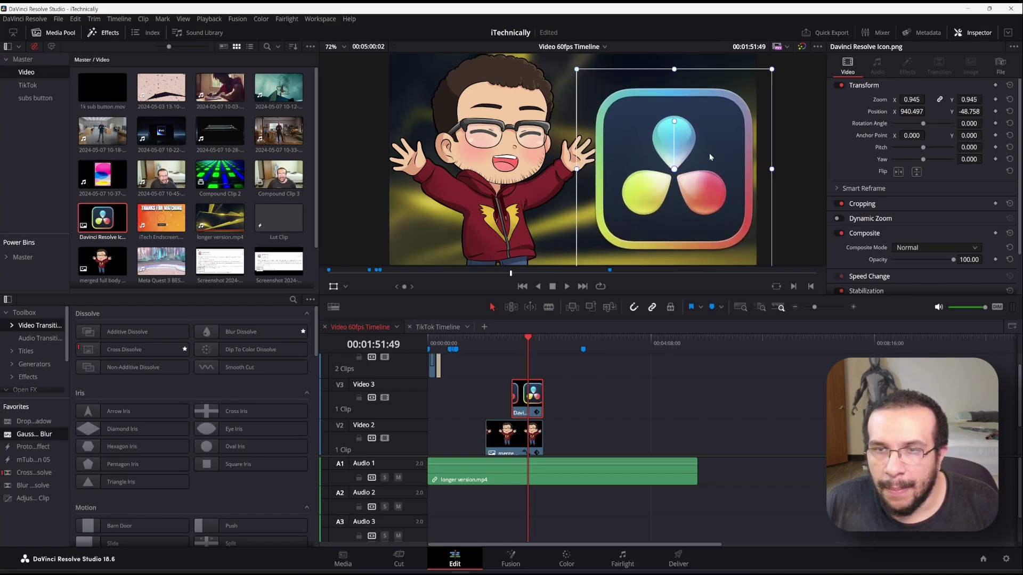
{"action": "left_click_drag", "start_coordinate": [709, 152], "coordinate": [712, 130]}
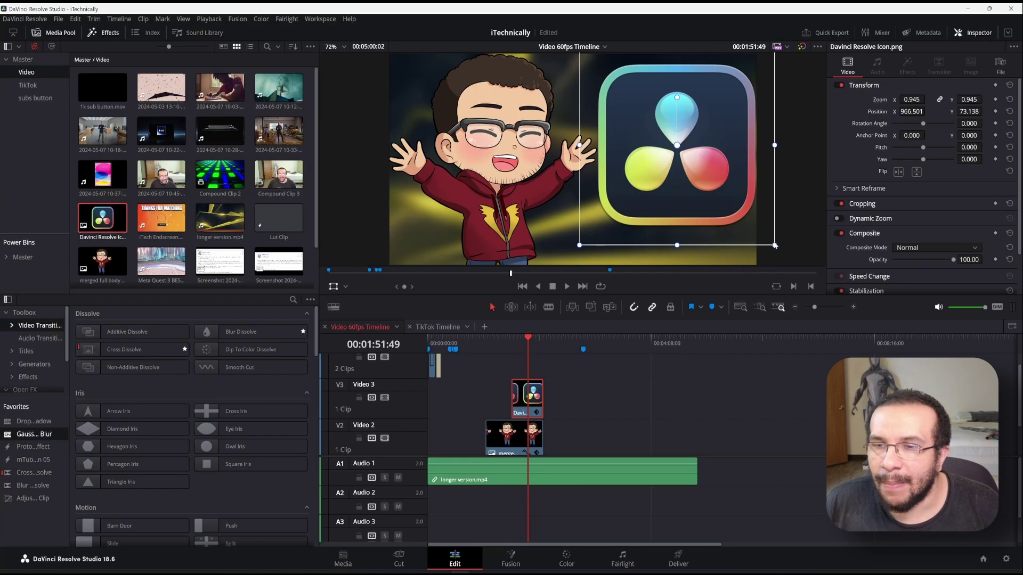
{"action": "left_click_drag", "start_coordinate": [775, 246], "coordinate": [754, 223]}
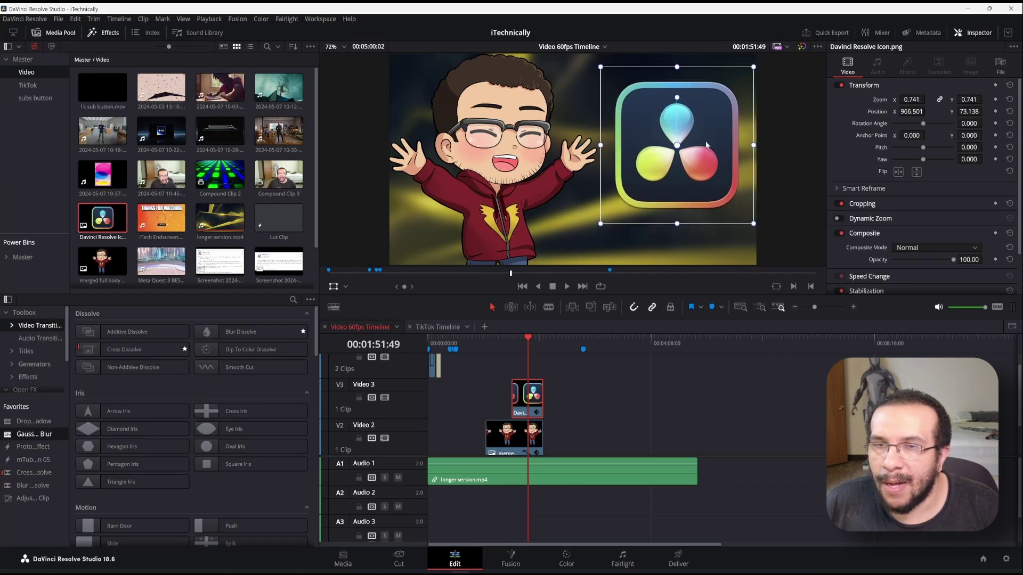
{"action": "left_click_drag", "start_coordinate": [706, 145], "coordinate": [702, 121]}
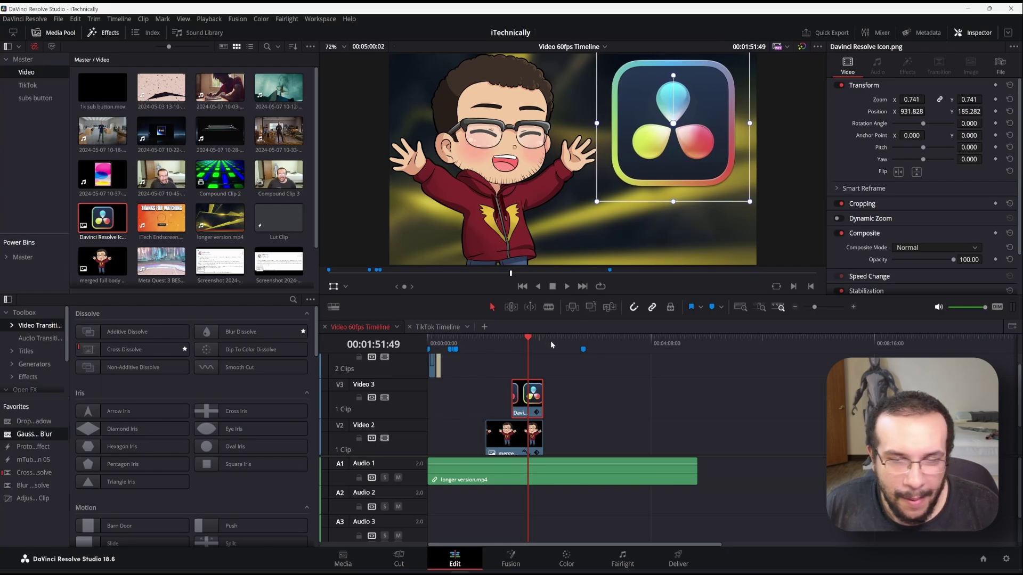
Step: Extend the icon clip back to the character clip's start and apply the favorite Drop Shadow effect to both clips
{"action": "left_click_drag", "start_coordinate": [513, 403], "coordinate": [484, 404]}
{"action": "left_click", "coordinate": [510, 406]}
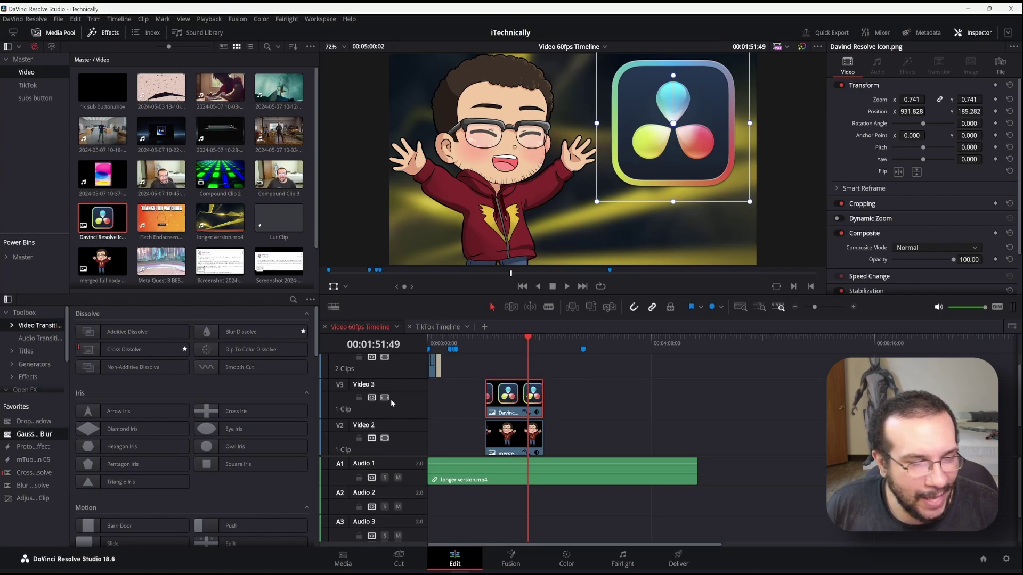
{"action": "double_click", "coordinate": [35, 422]}
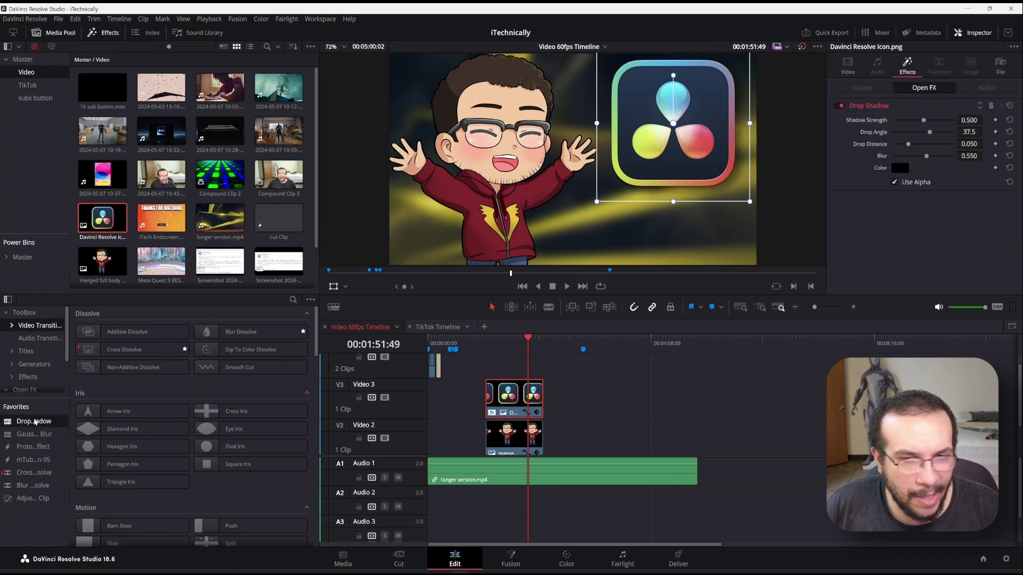
{"action": "left_click", "coordinate": [509, 440]}
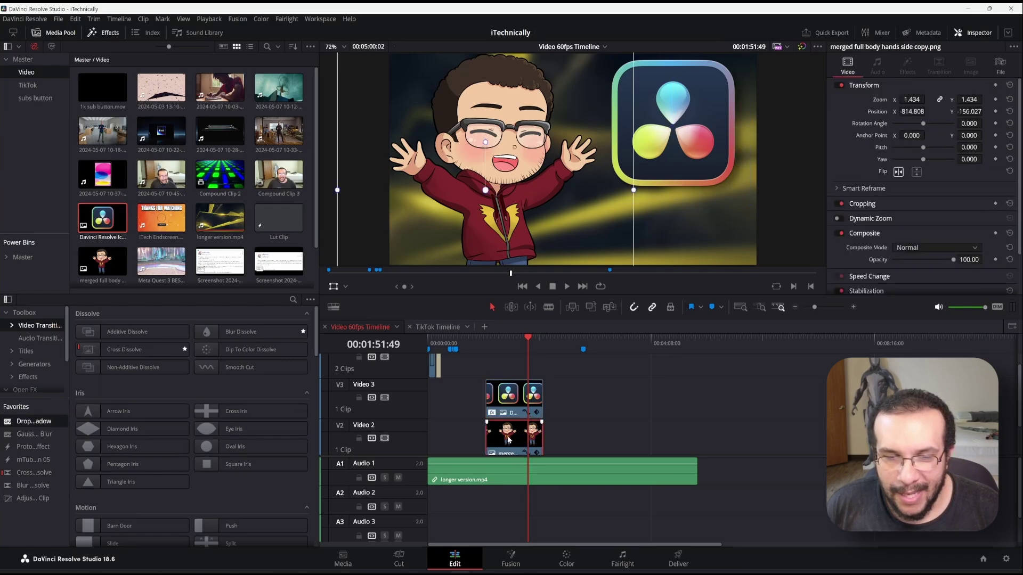
{"action": "double_click", "coordinate": [48, 426]}
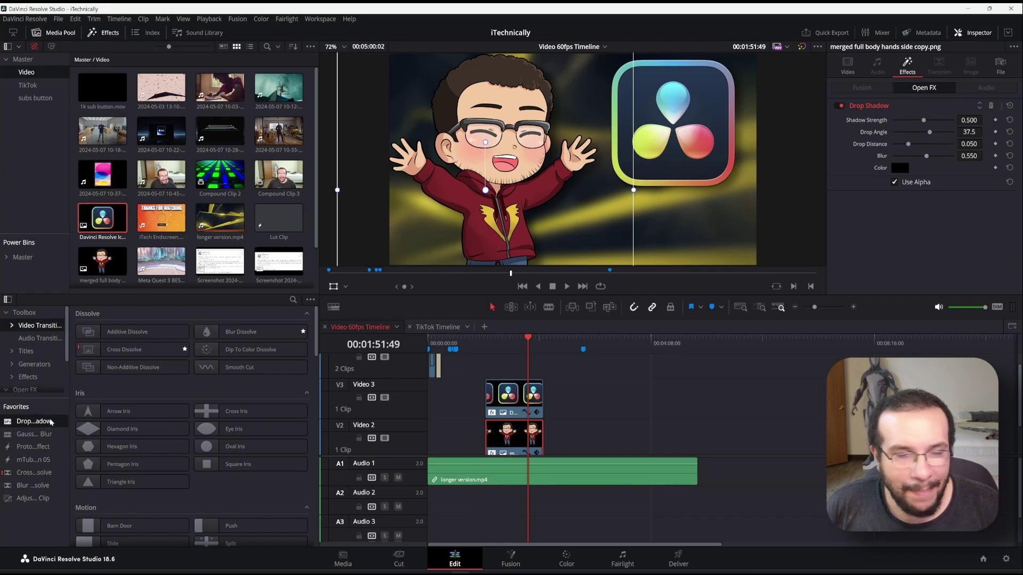
Step: Add a basic Text title on Video 4 above the icon clip and extend its start earlier
{"action": "left_click", "coordinate": [26, 352]}
{"action": "left_click_drag", "start_coordinate": [112, 367], "coordinate": [528, 382]}
{"action": "left_click", "coordinate": [529, 379]}
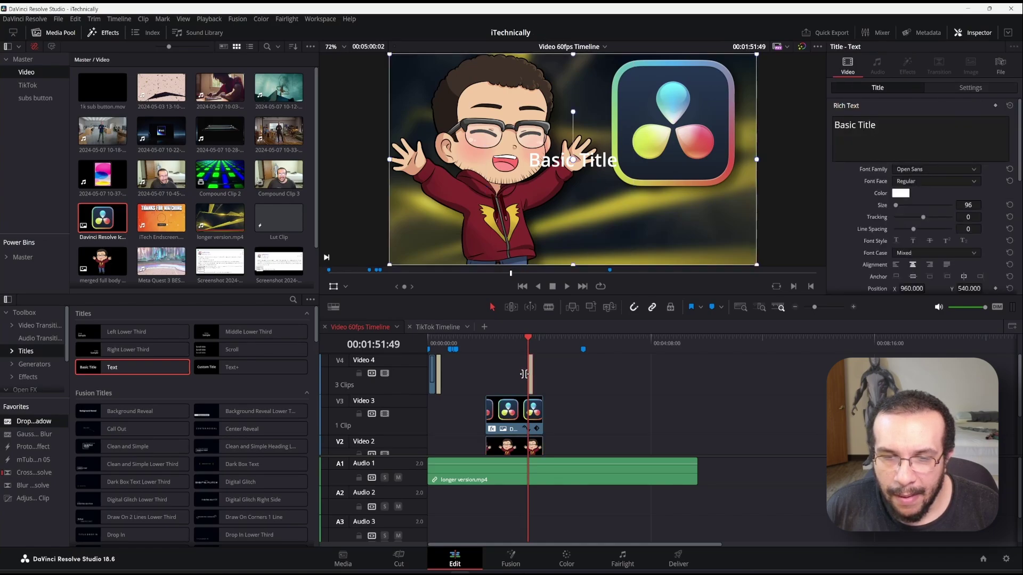
{"action": "left_click", "coordinate": [514, 373]}
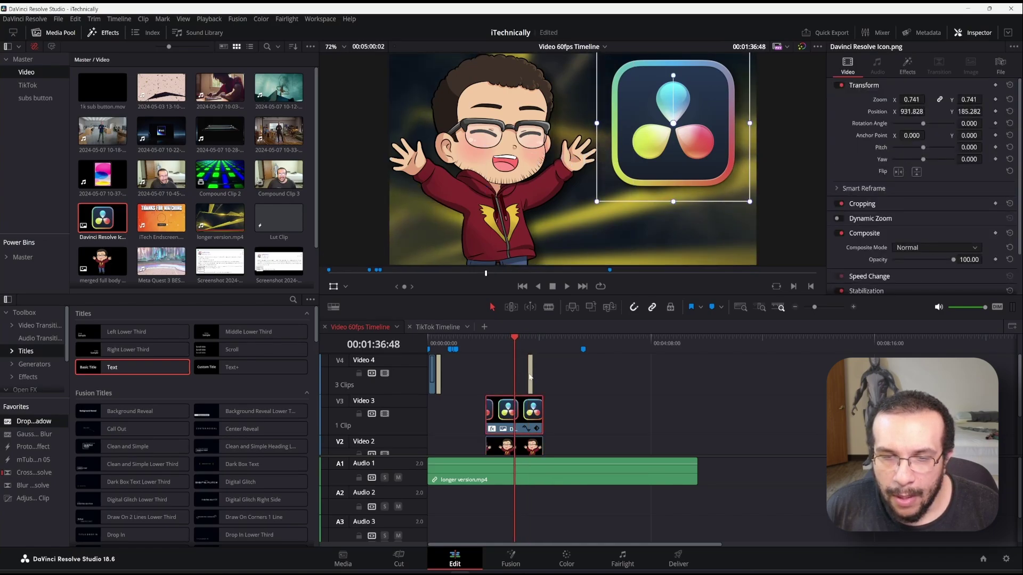
{"action": "left_click", "coordinate": [529, 376]}
{"action": "left_click_drag", "start_coordinate": [529, 376], "coordinate": [519, 375]}
{"action": "left_click", "coordinate": [525, 337]}
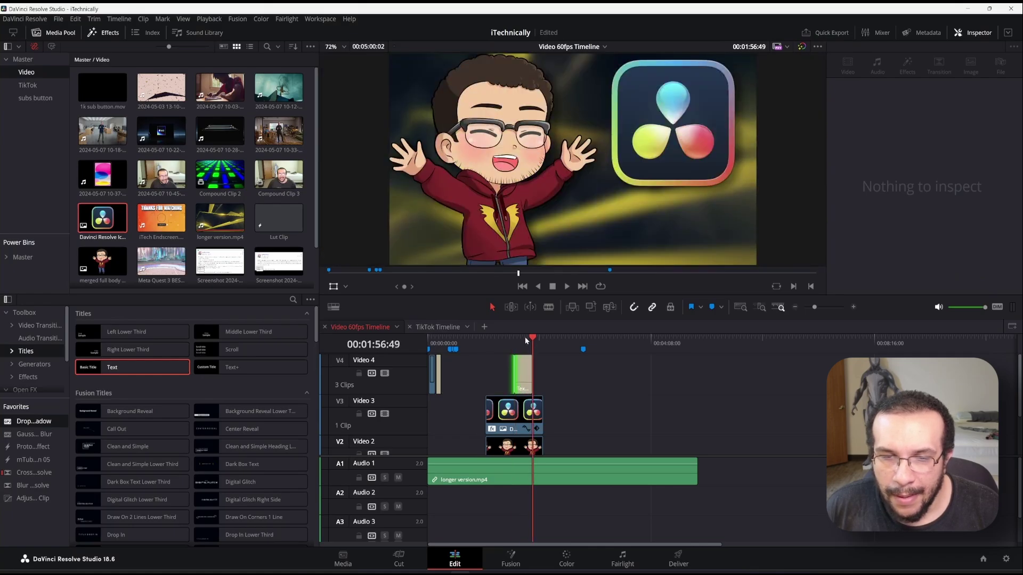
Step: Show the Video 4 title in the viewer and position it below the icon at X 1451, Y 263
{"action": "key", "text": "Up"}
{"action": "left_click", "coordinate": [523, 337]}
{"action": "key", "text": "Up"}
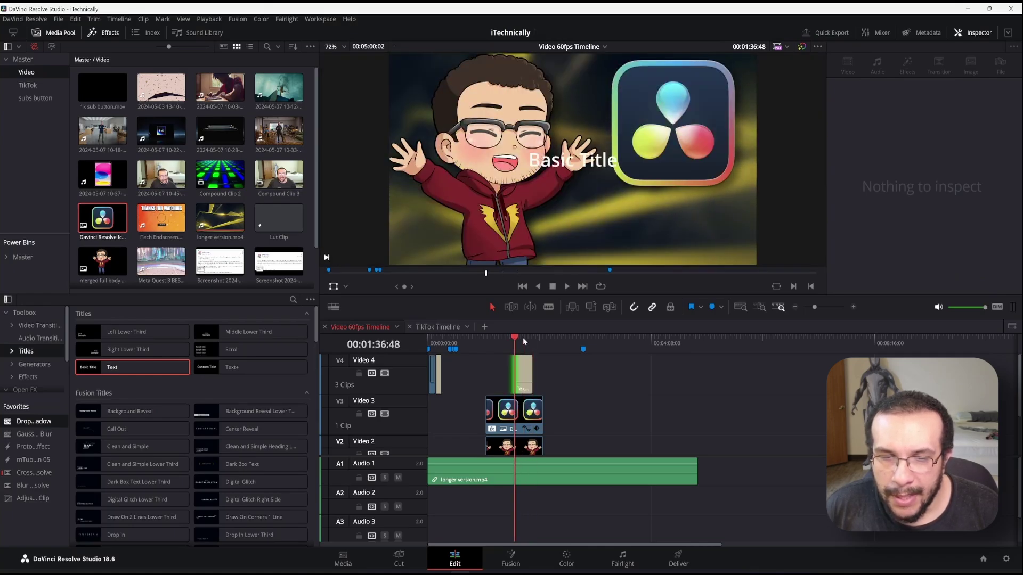
{"action": "left_click", "coordinate": [524, 338]}
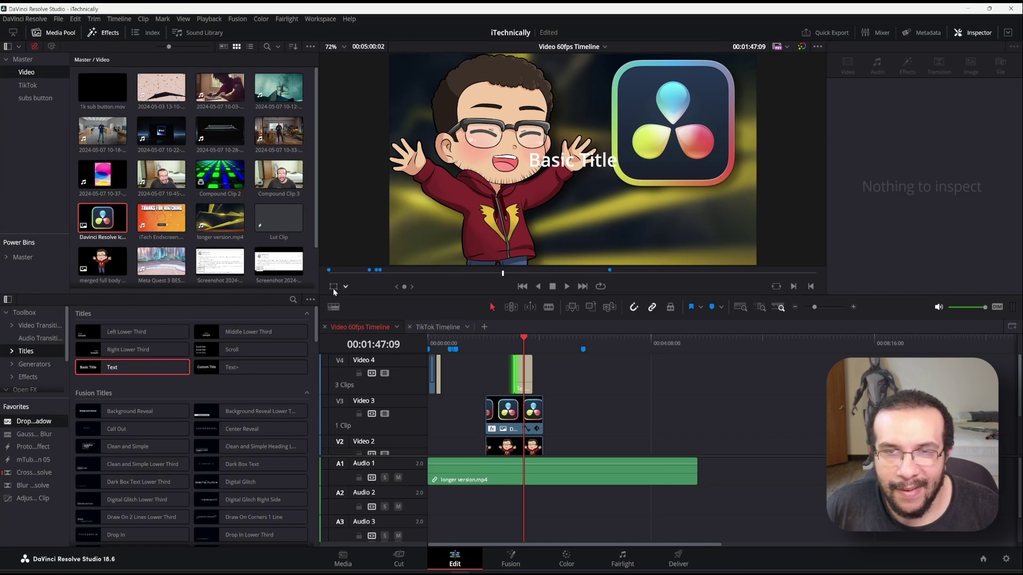
{"action": "left_click", "coordinate": [522, 376]}
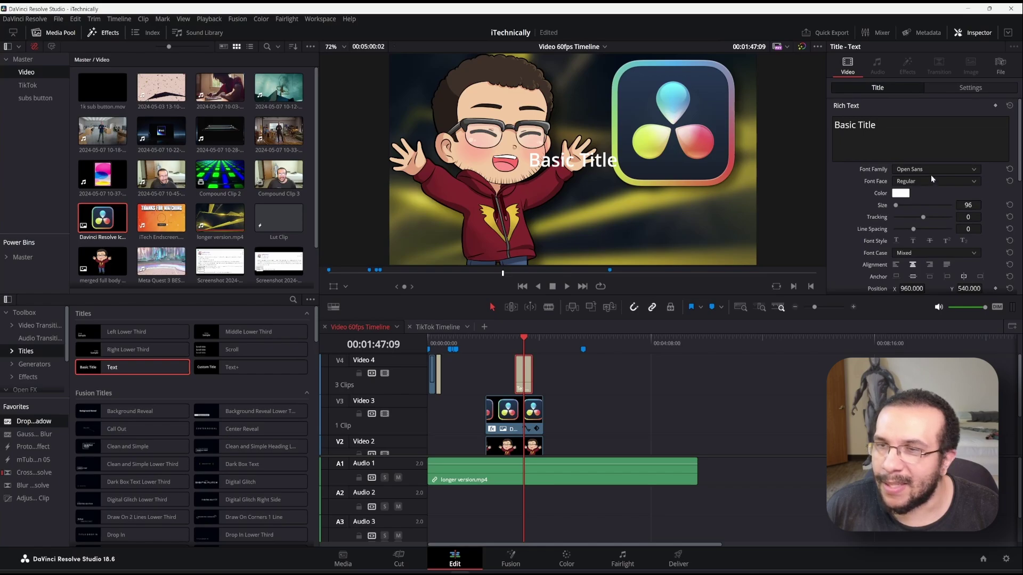
{"action": "scroll", "coordinate": [955, 230], "scroll_direction": "down", "scroll_amount": 2}
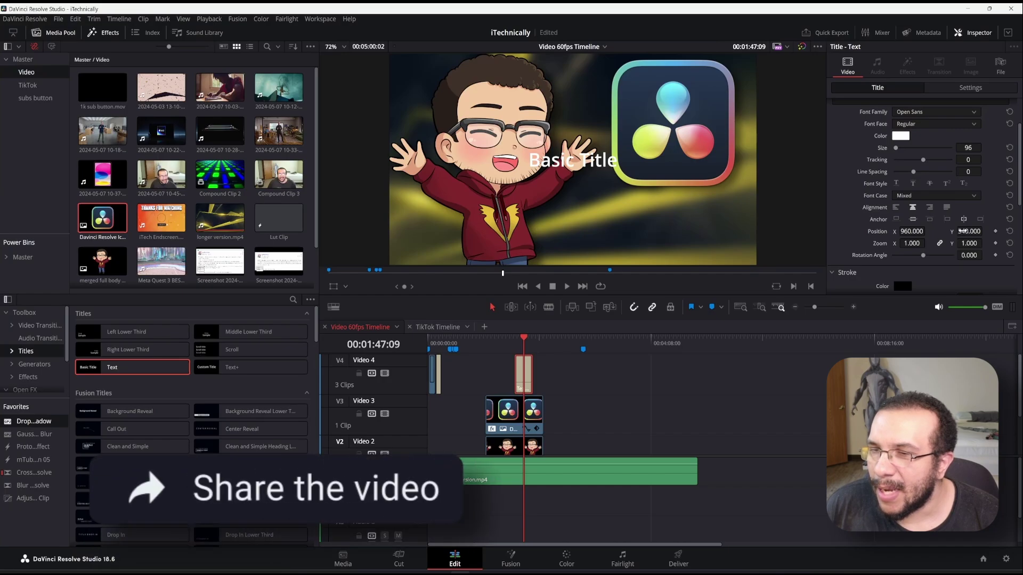
{"action": "left_click_drag", "start_coordinate": [962, 231], "coordinate": [924, 231]}
Step: Replace the title's placeholder text with "thumbnail"
{"action": "scroll", "coordinate": [910, 142], "scroll_direction": "up", "scroll_amount": 2}
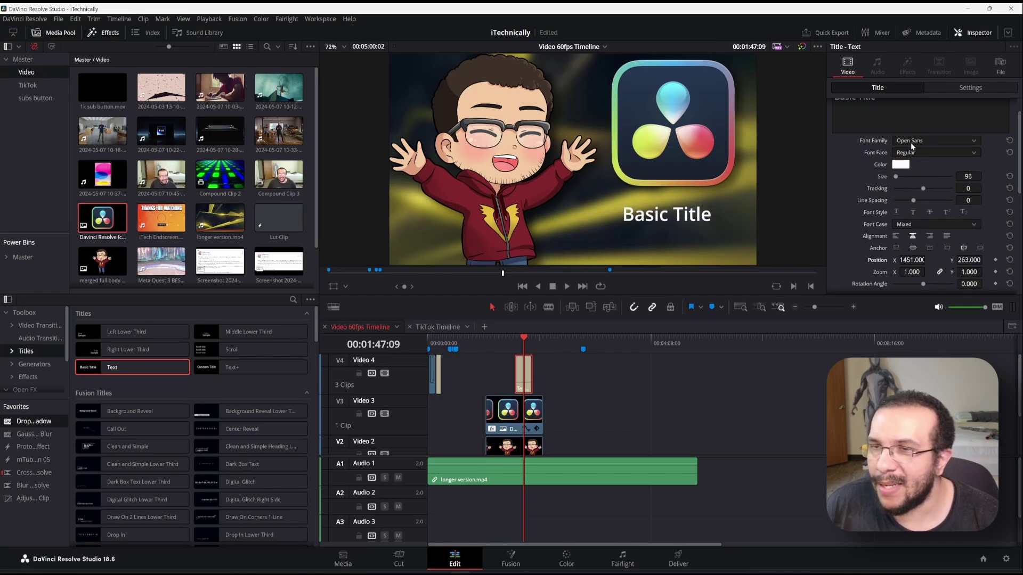
{"action": "left_click", "coordinate": [889, 132]}
{"action": "key", "text": "ctrl+a"}
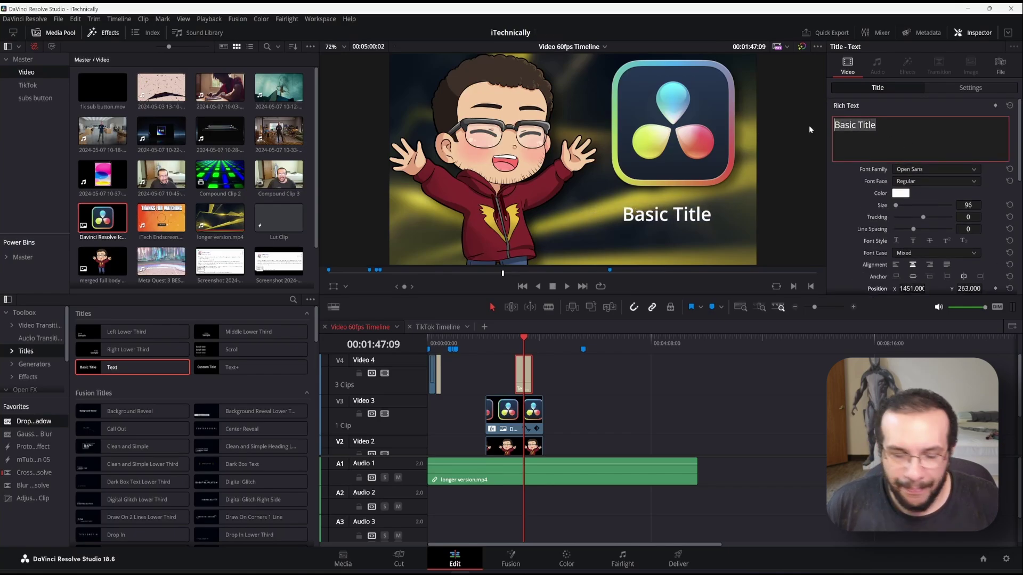
{"action": "type", "text": "thu"}
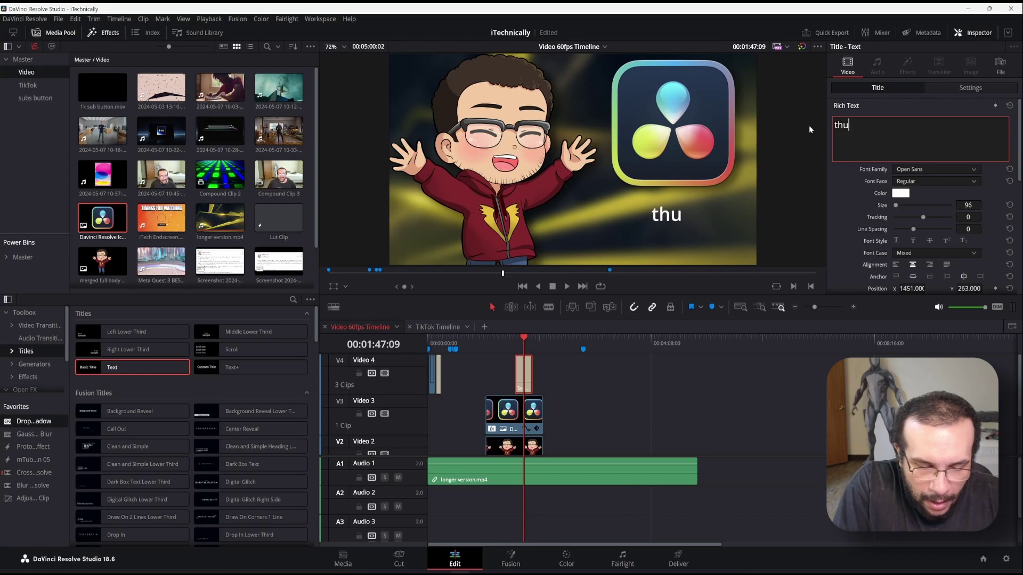
{"action": "type", "text": "mbnail"}
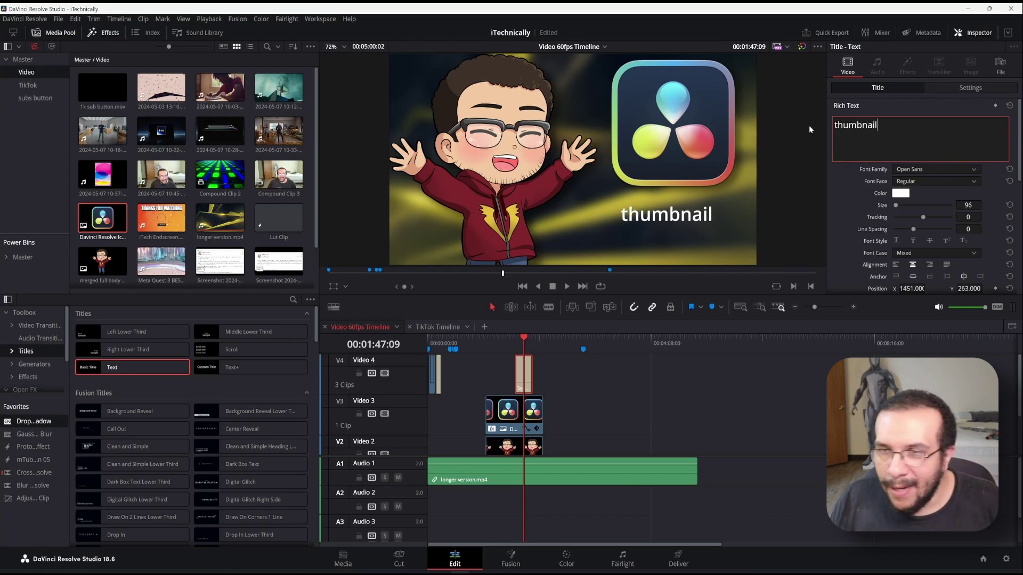
Step: Set the title's font face to Bold and its font case to All Caps
{"action": "left_click", "coordinate": [928, 181]}
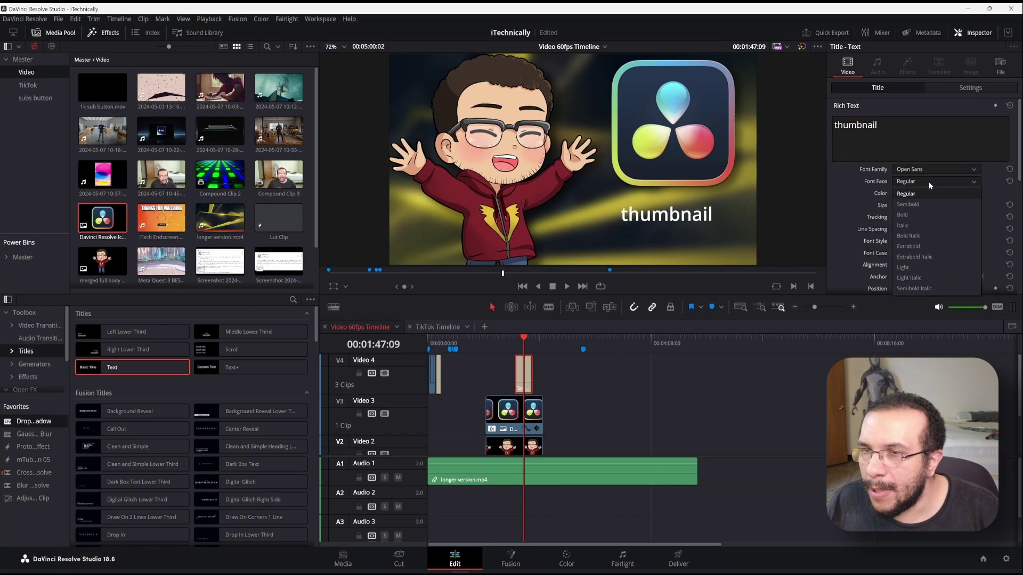
{"action": "left_click", "coordinate": [923, 216]}
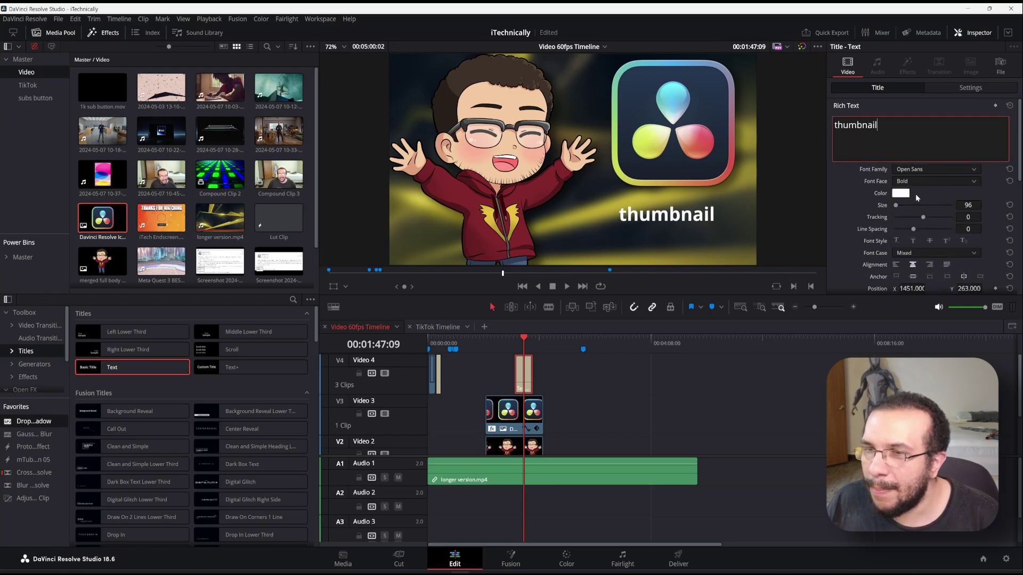
{"action": "left_click", "coordinate": [909, 254]}
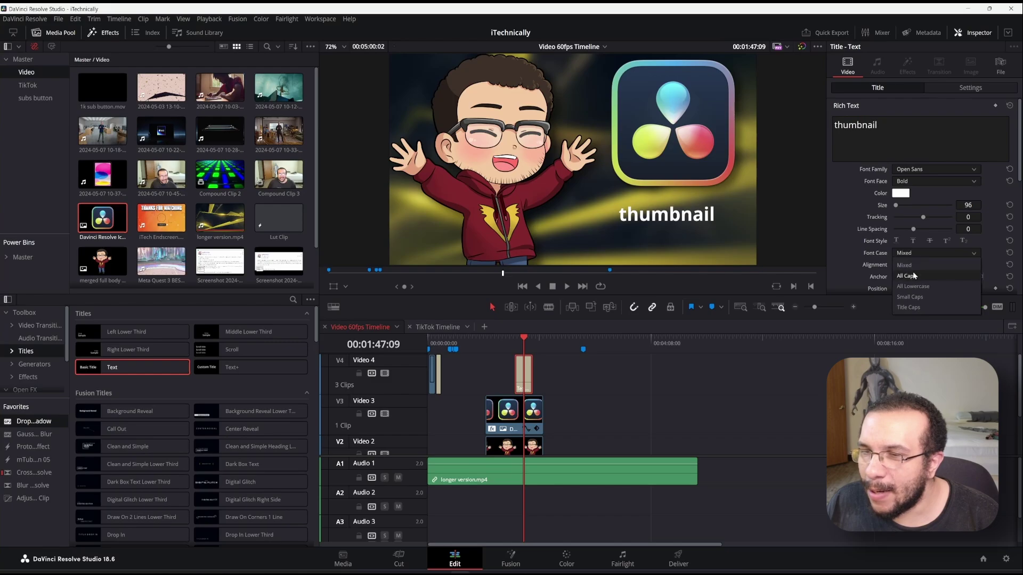
{"action": "left_click", "coordinate": [913, 276]}
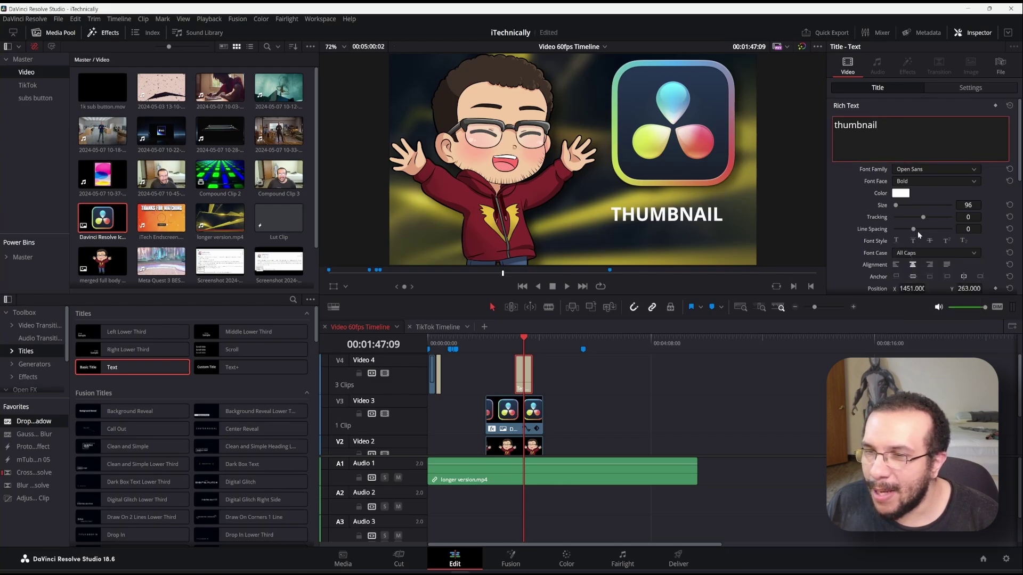
Step: Enlarge the title text to size 168 and reposition it at X 1355, Y 215 so it fits in the frame
{"action": "scroll", "coordinate": [917, 231], "scroll_direction": "down", "scroll_amount": 2}
{"action": "scroll", "coordinate": [917, 231], "scroll_direction": "up", "scroll_amount": 2}
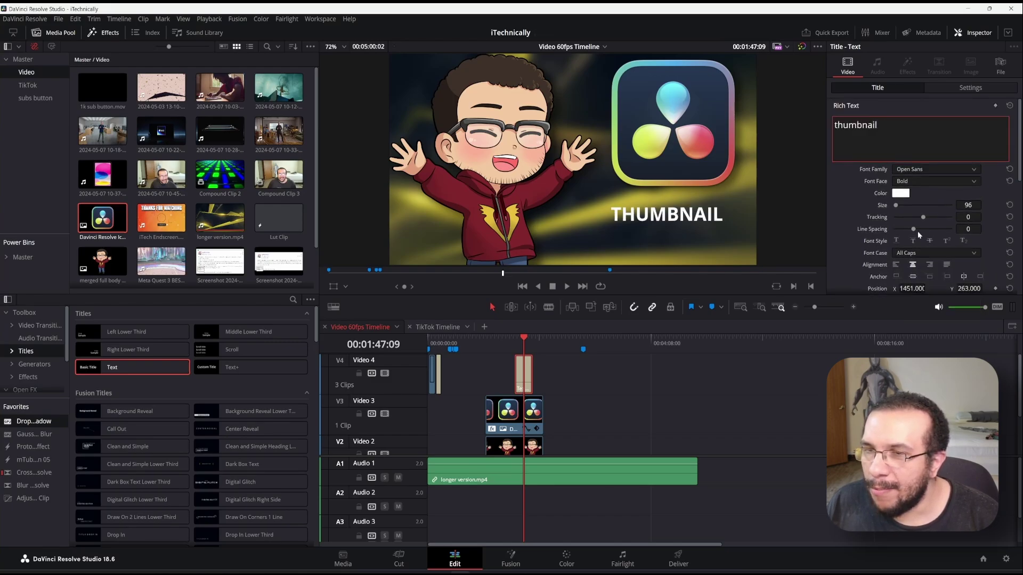
{"action": "left_click_drag", "start_coordinate": [965, 205], "coordinate": [984, 205]}
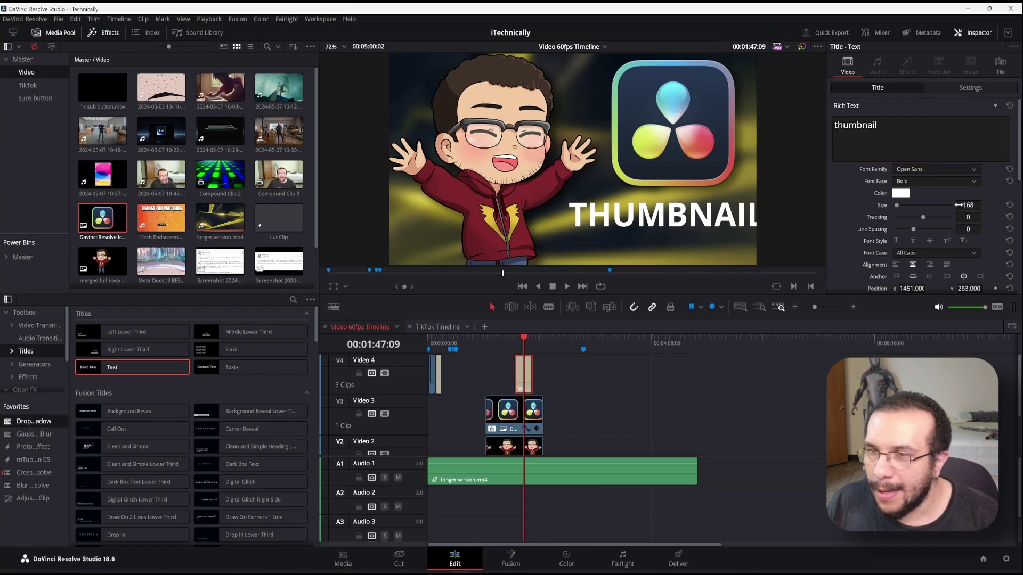
{"action": "scroll", "coordinate": [954, 232], "scroll_direction": "down", "scroll_amount": 2}
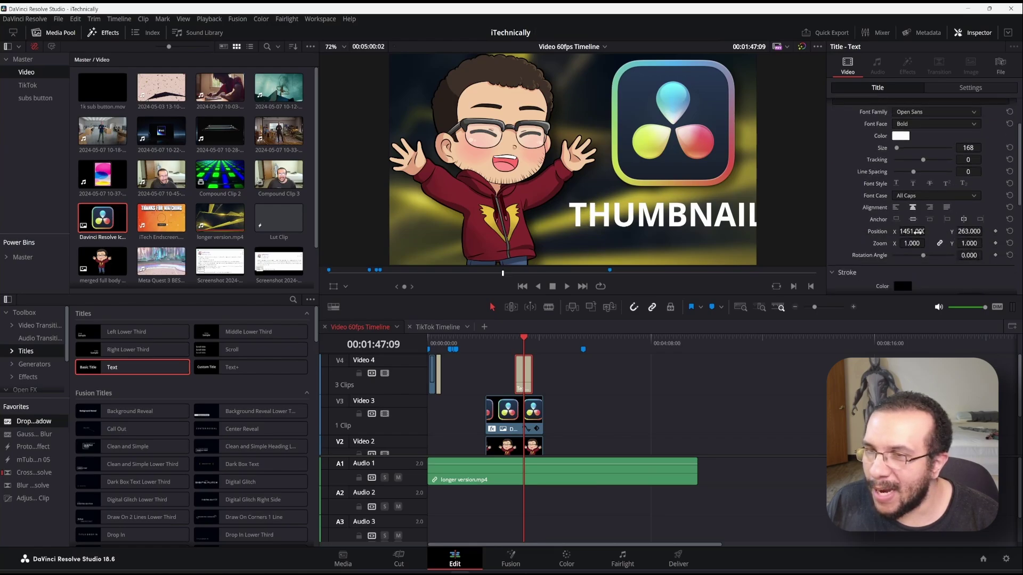
{"action": "left_click_drag", "start_coordinate": [912, 231], "coordinate": [954, 231]}
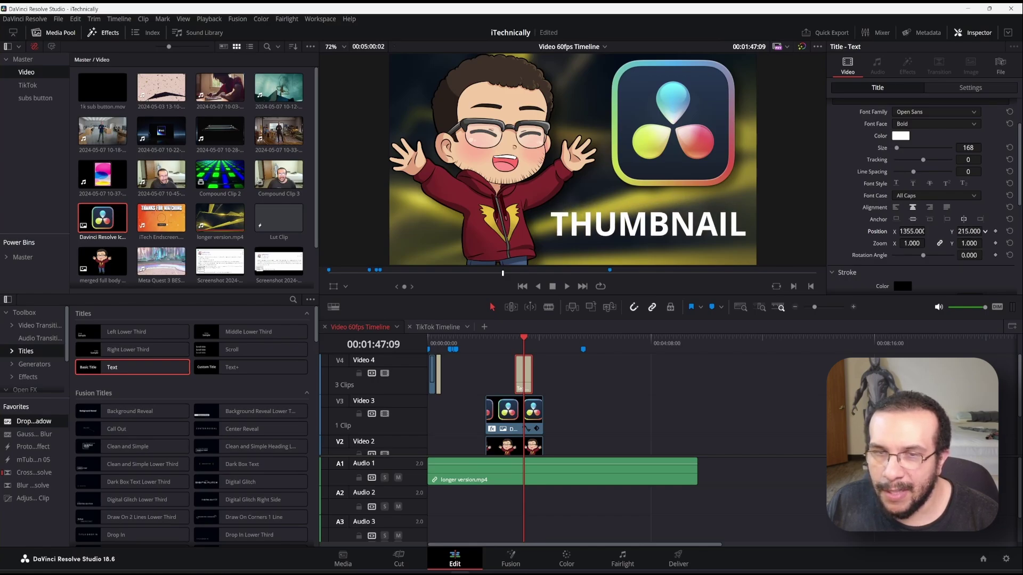
Step: Give the title a black background bar with a height of 0.233 and an opacity of 75
{"action": "scroll", "coordinate": [927, 245], "scroll_direction": "down", "scroll_amount": 6}
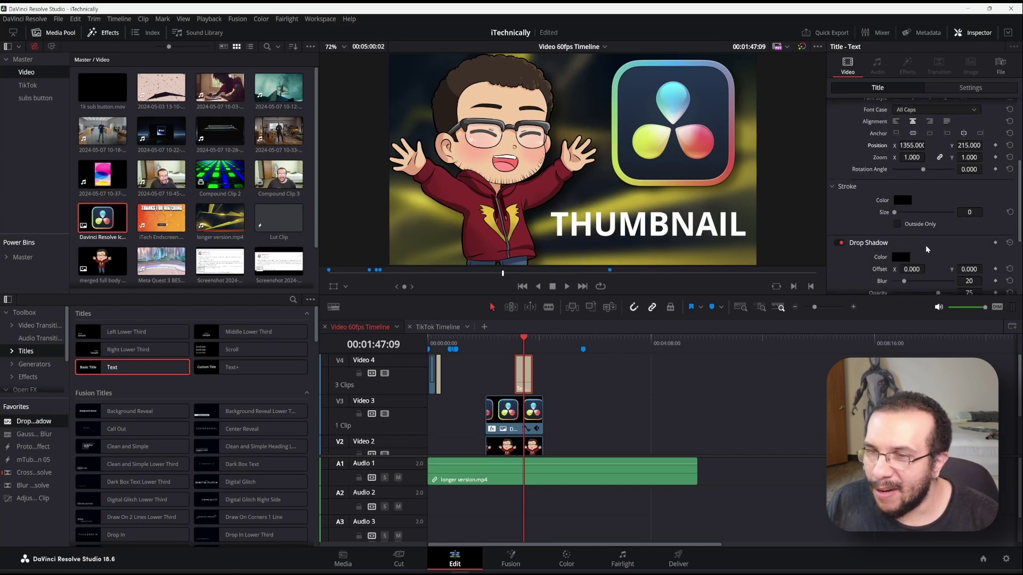
{"action": "scroll", "coordinate": [925, 245], "scroll_direction": "down", "scroll_amount": 2}
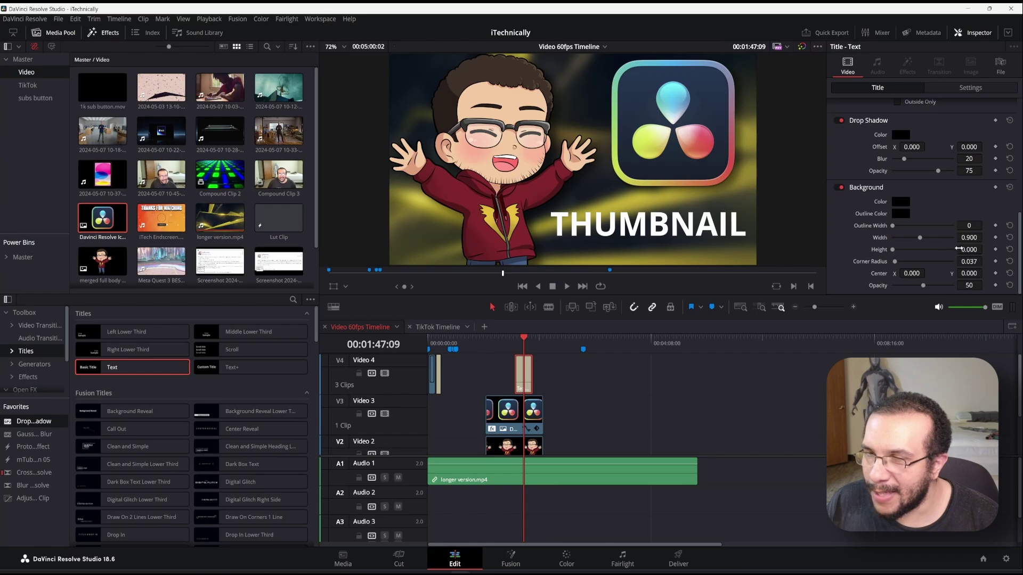
{"action": "left_click_drag", "start_coordinate": [969, 250], "coordinate": [985, 249]}
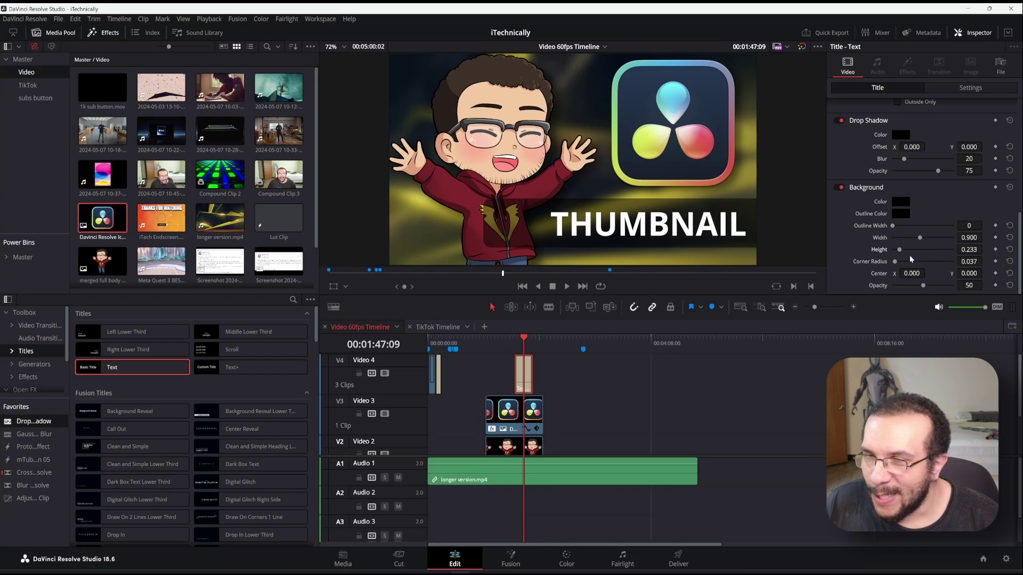
{"action": "left_click_drag", "start_coordinate": [922, 286], "coordinate": [934, 288]}
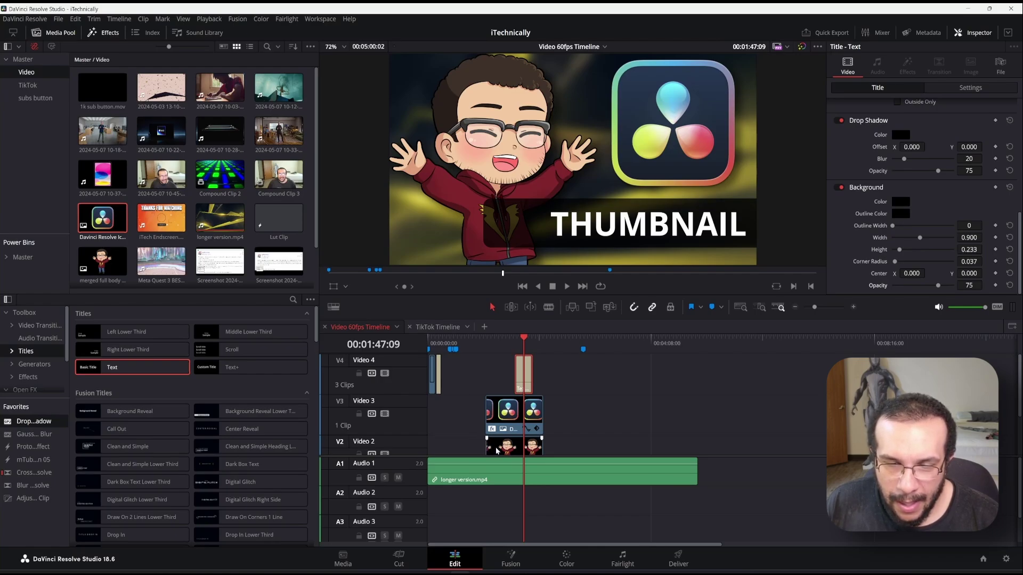
Step: Move the character's video track up two levels so the character sits in front of the title's background bar
{"action": "right_click", "coordinate": [407, 448]}
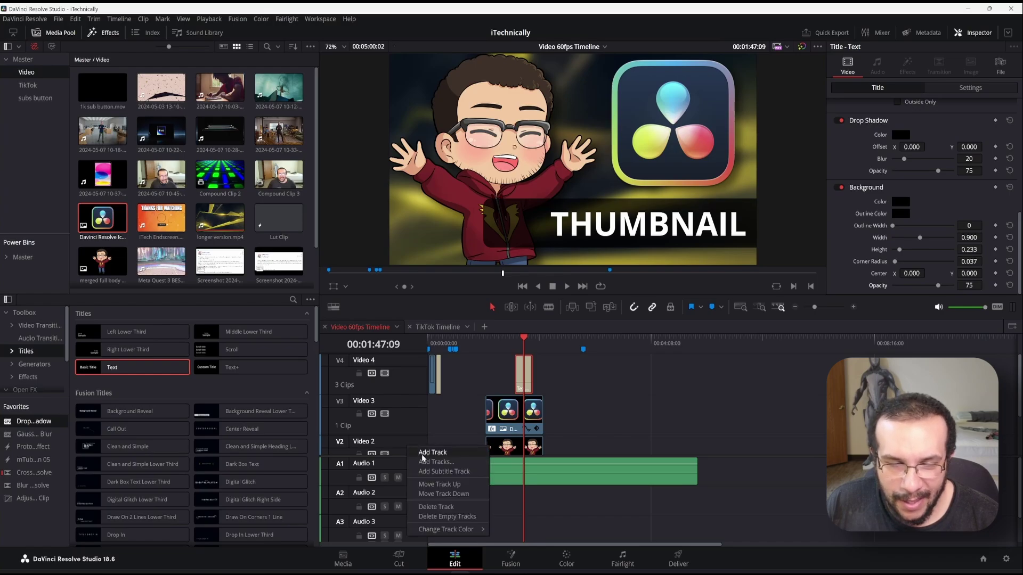
{"action": "left_click", "coordinate": [446, 484]}
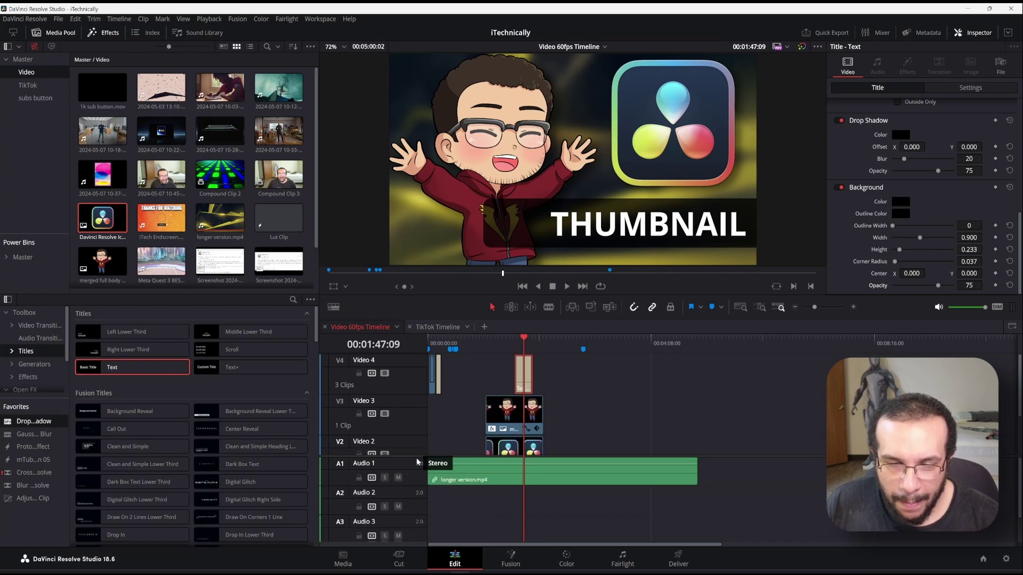
{"action": "right_click", "coordinate": [413, 422]}
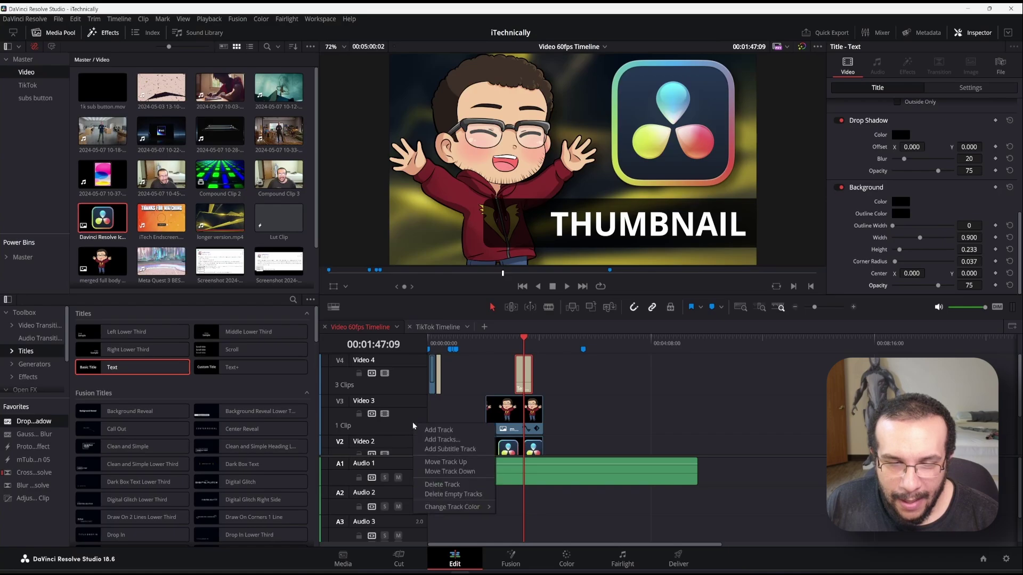
{"action": "left_click", "coordinate": [459, 462]}
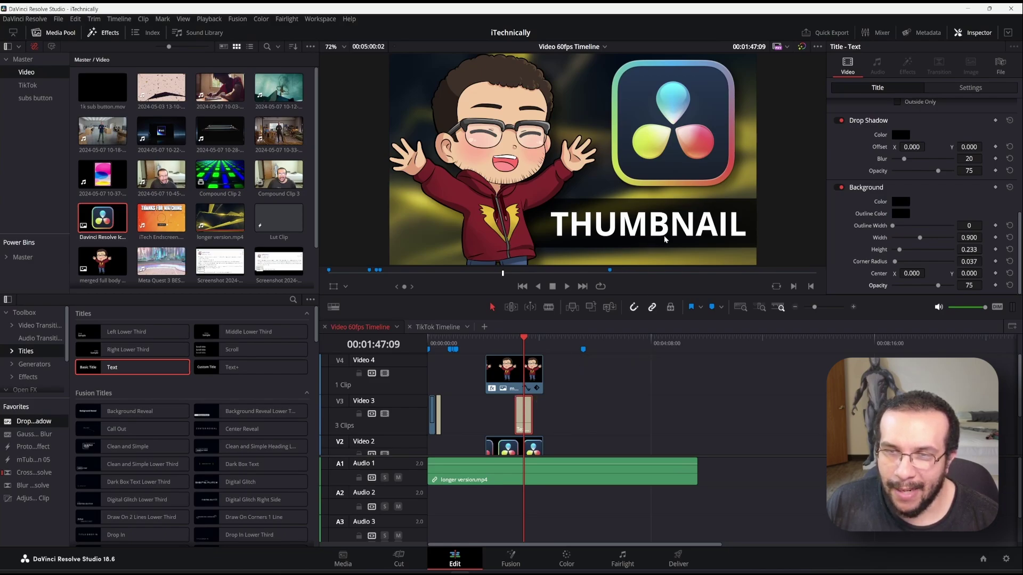
Step: Add a stroke of size 16 to the title text and restrict it to Outside Only
{"action": "scroll", "coordinate": [895, 177], "scroll_direction": "up", "scroll_amount": 3}
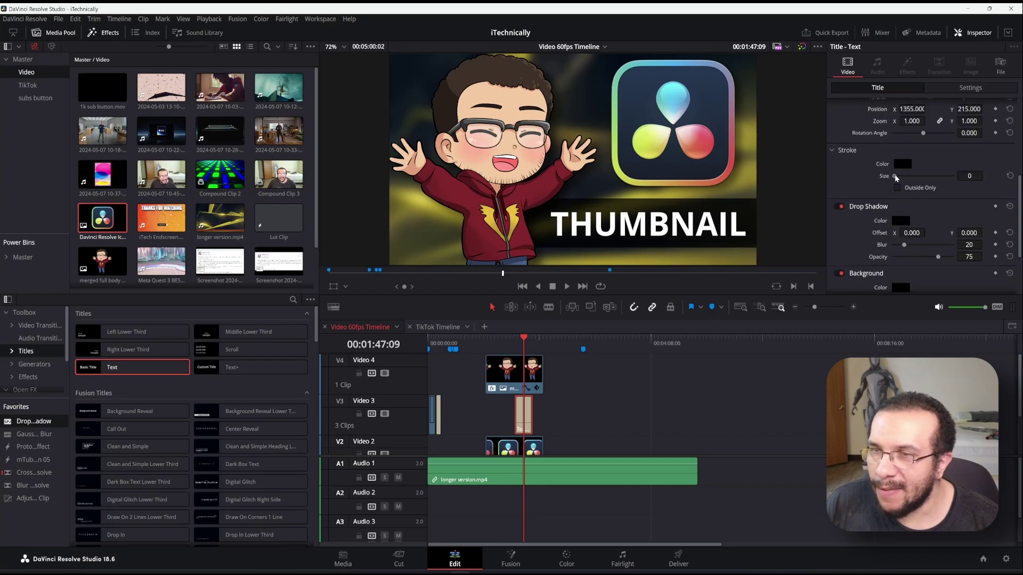
{"action": "left_click_drag", "start_coordinate": [898, 177], "coordinate": [954, 177]}
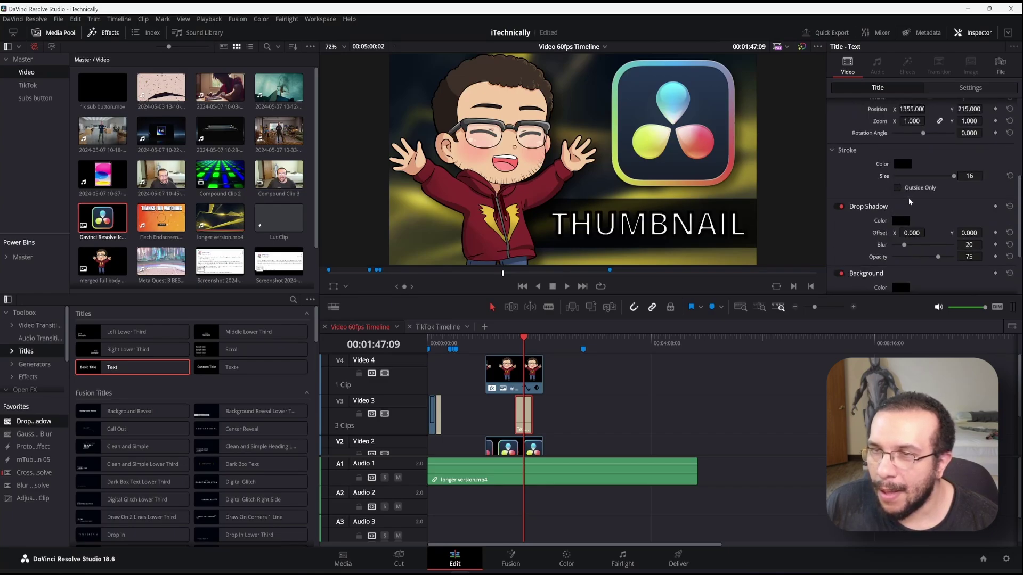
{"action": "left_click", "coordinate": [898, 188]}
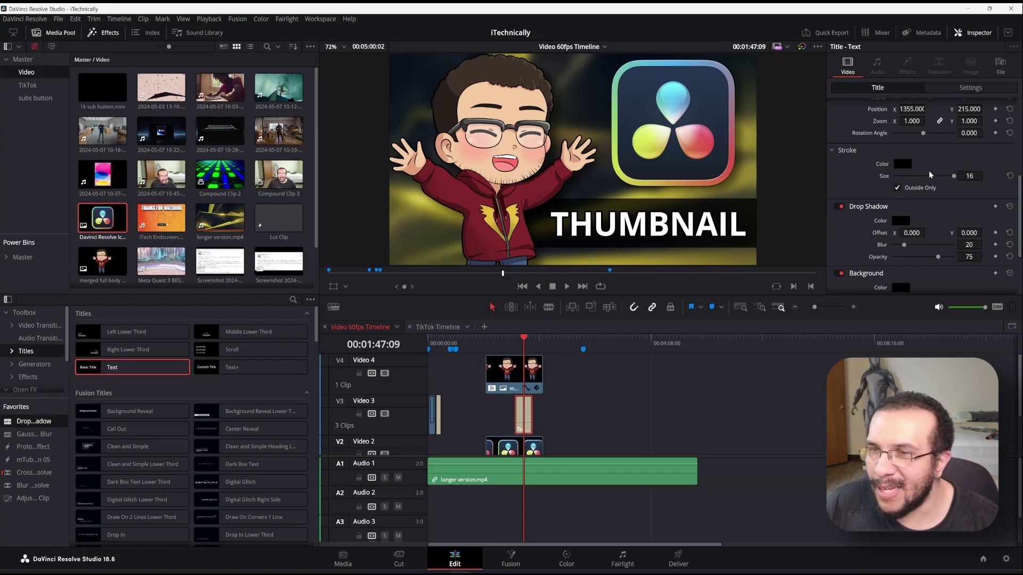
{"action": "mouse_move", "coordinate": [952, 177]}
{"action": "left_mouse_down"}
{"action": "mouse_move", "coordinate": [877, 188]}
{"action": "mouse_move", "coordinate": [1006, 186]}
{"action": "left_mouse_up"}
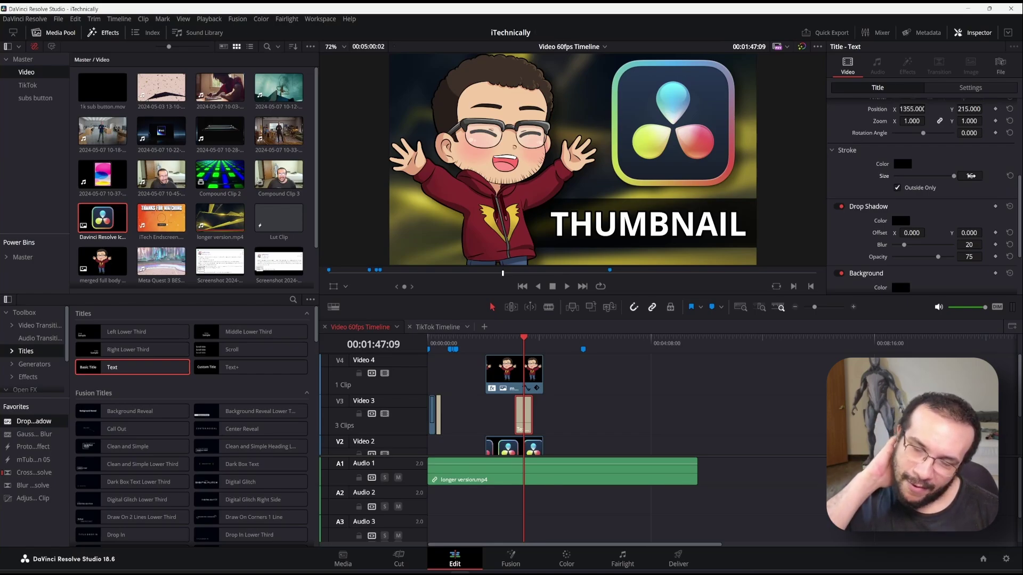
Step: Change the title's stroke color to the darker orange custom color #ef7100
{"action": "left_click", "coordinate": [904, 166]}
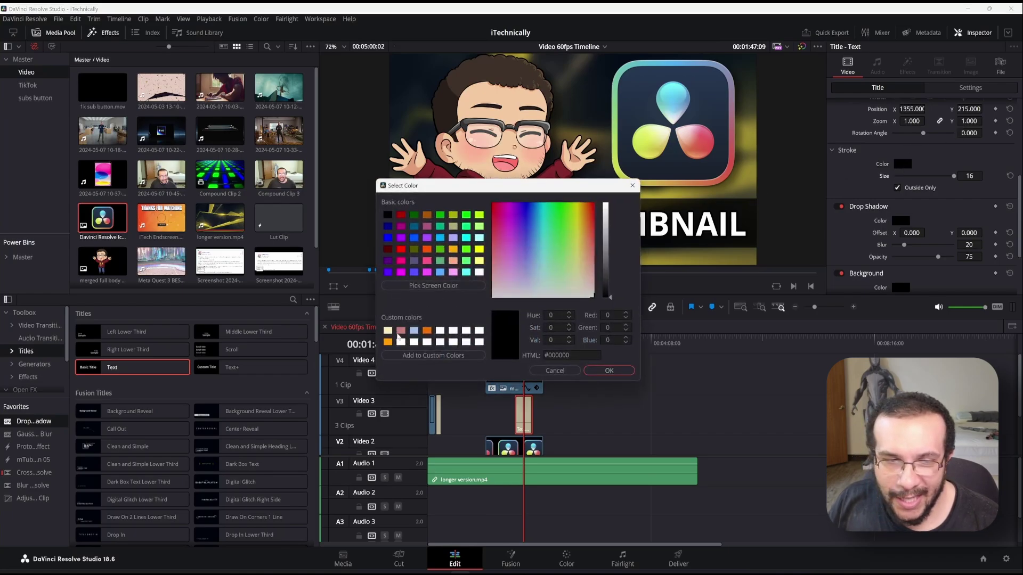
{"action": "left_click", "coordinate": [388, 342]}
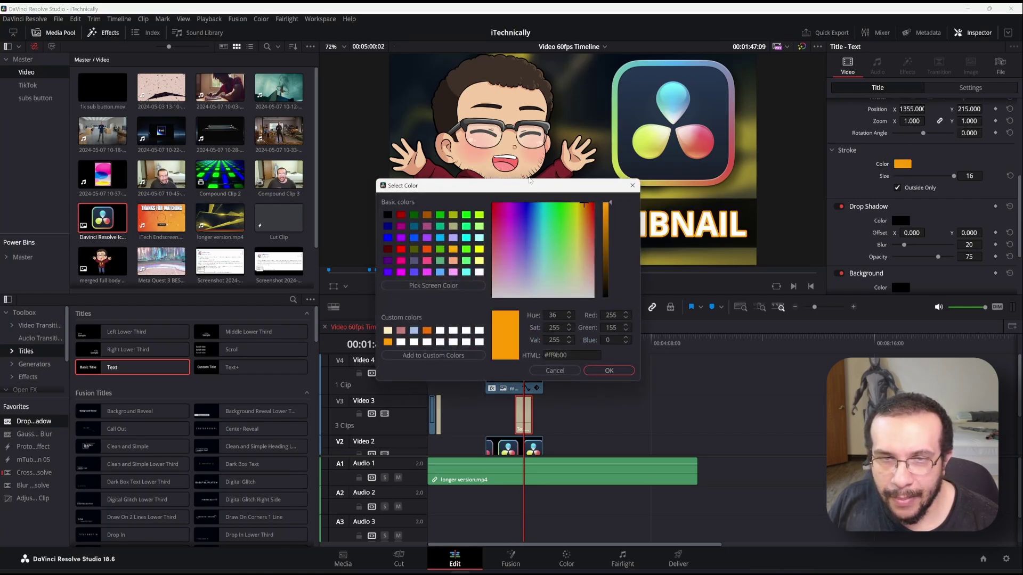
{"action": "left_click_drag", "start_coordinate": [530, 181], "coordinate": [354, 185]}
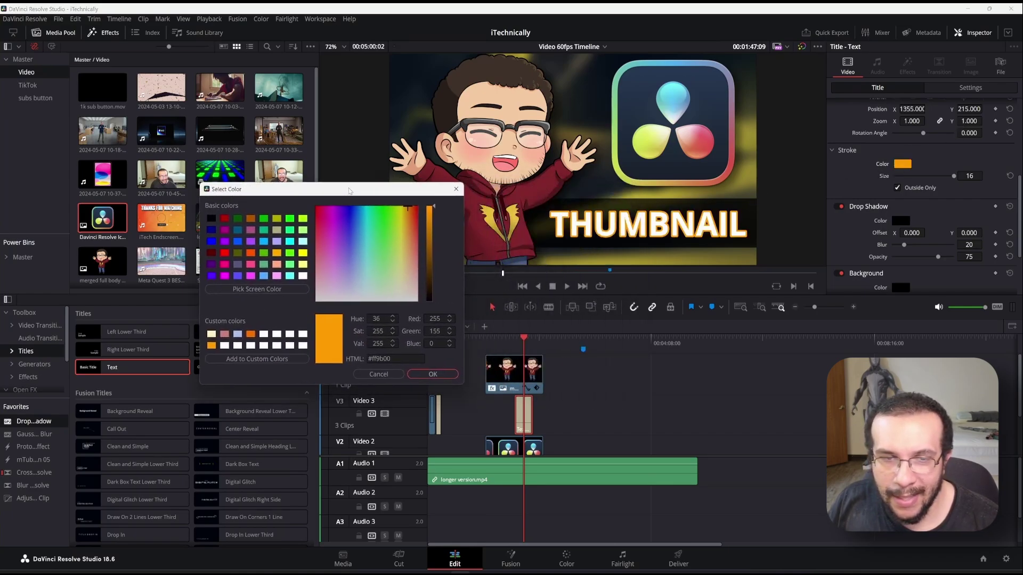
{"action": "left_click", "coordinate": [252, 337]}
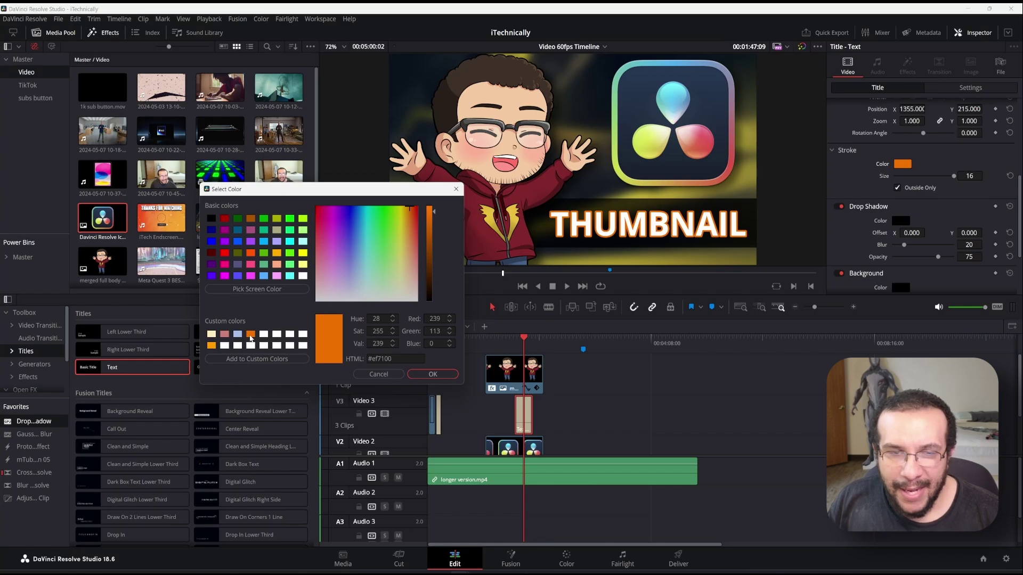
{"action": "left_click", "coordinate": [431, 373]}
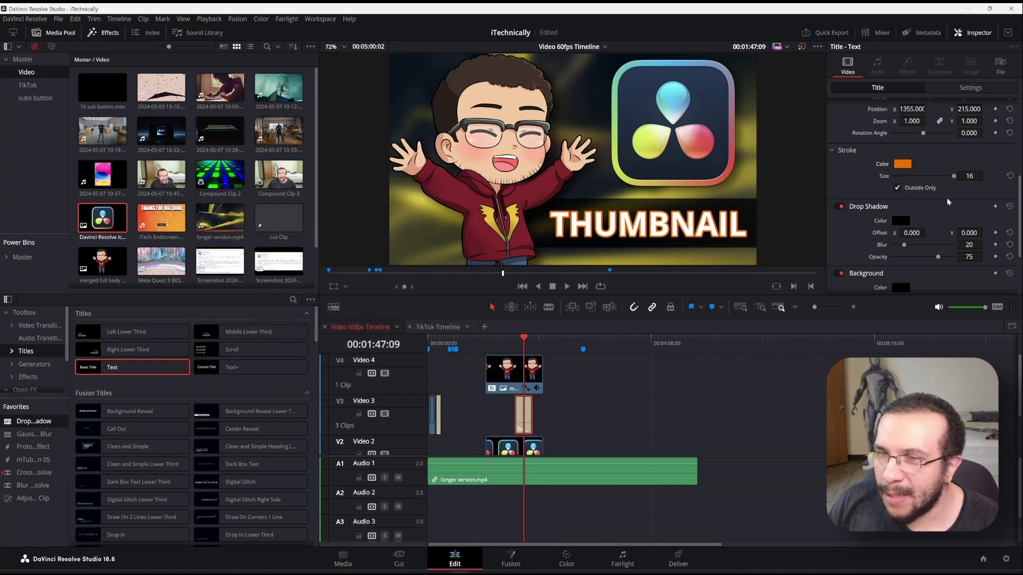
Step: Turn the stroke's Outside Only option off and on again for comparison, and set the stroke size to 10
{"action": "left_click", "coordinate": [897, 188]}
{"action": "left_click", "coordinate": [898, 188]}
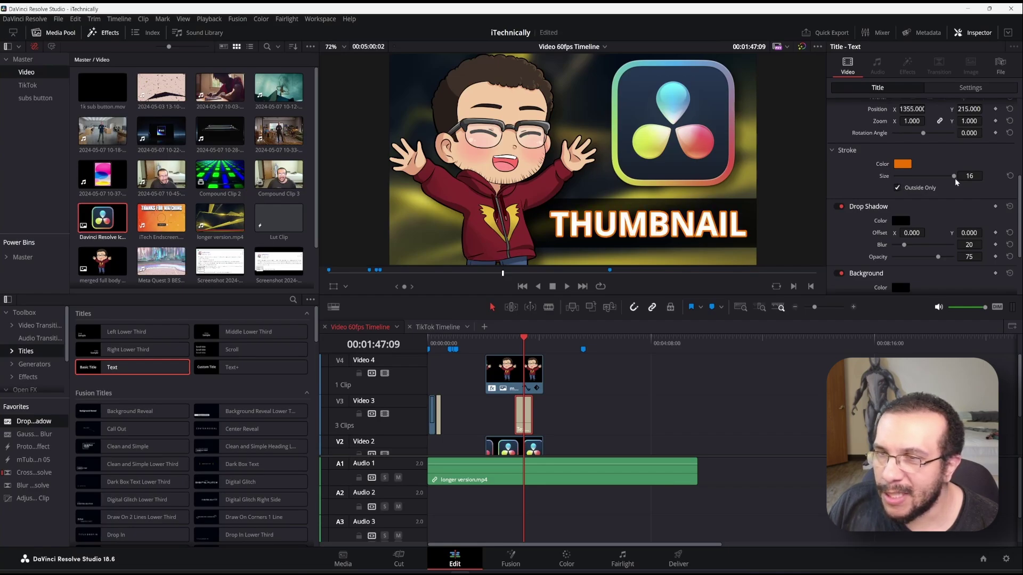
{"action": "left_click_drag", "start_coordinate": [954, 177], "coordinate": [933, 175]}
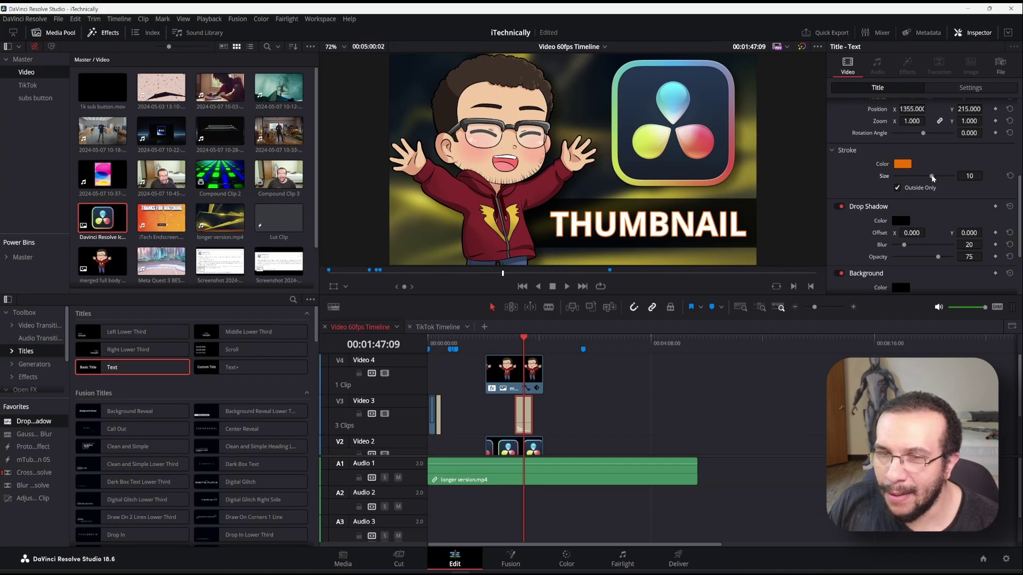
Step: Turn the THUMBNAIL title on Video 3 into a new compound clip named Compound Clip 1
{"action": "right_click", "coordinate": [525, 421]}
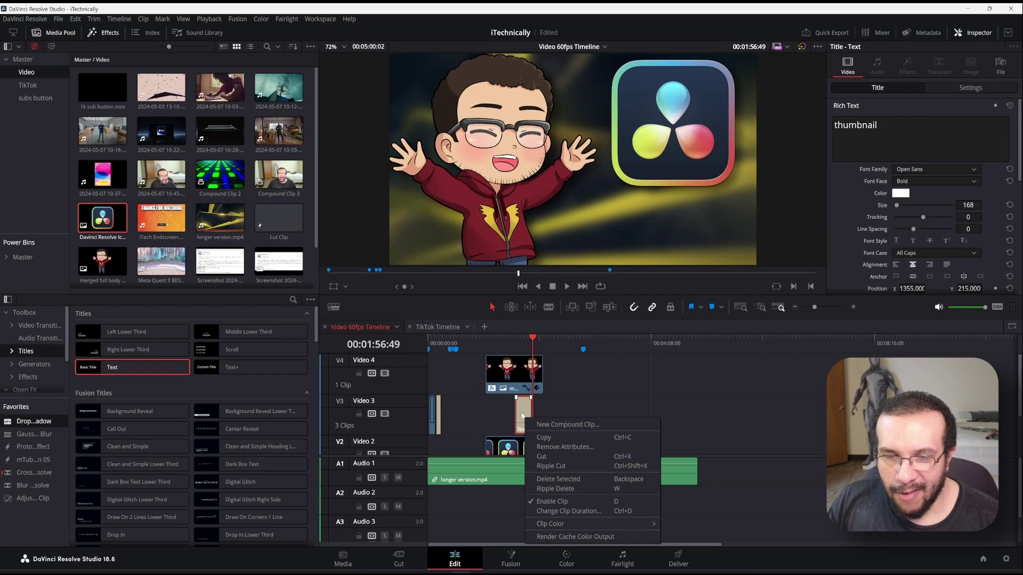
{"action": "left_click", "coordinate": [548, 424]}
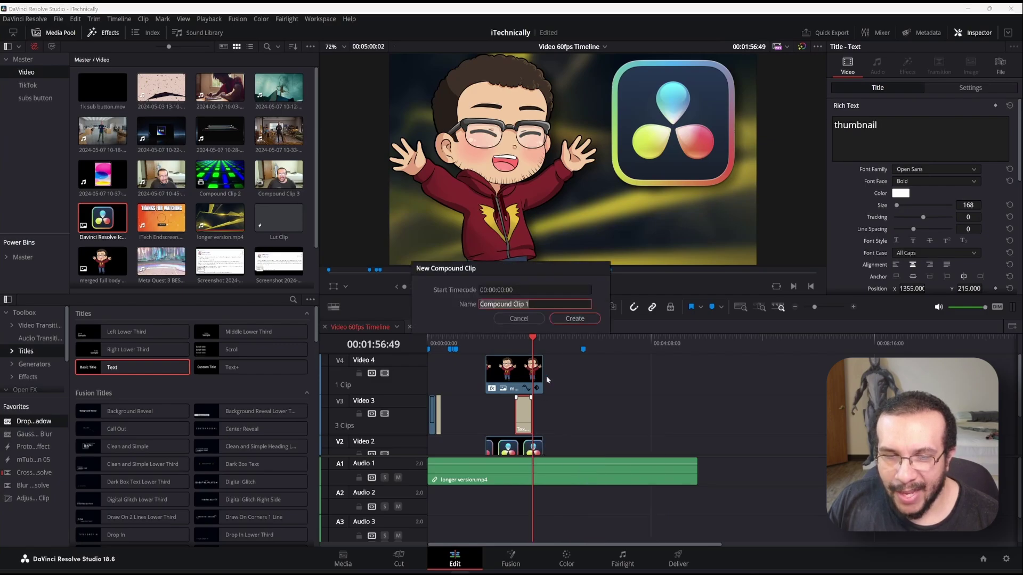
{"action": "left_click", "coordinate": [575, 318]}
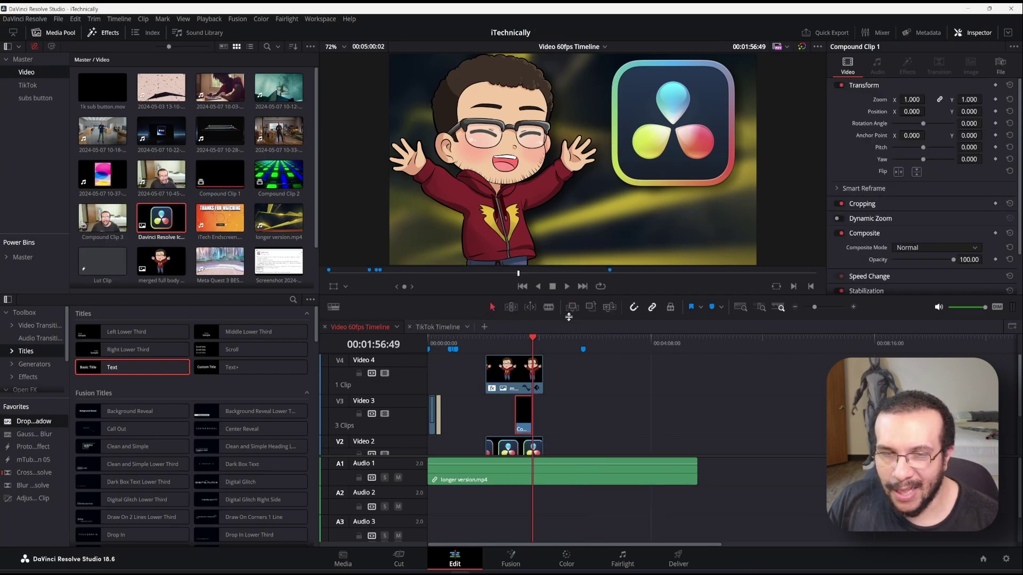
Step: Move the playhead to the start of the title's compound clip and apply the Drop Shadow effect to that clip
{"action": "left_click", "coordinate": [517, 340]}
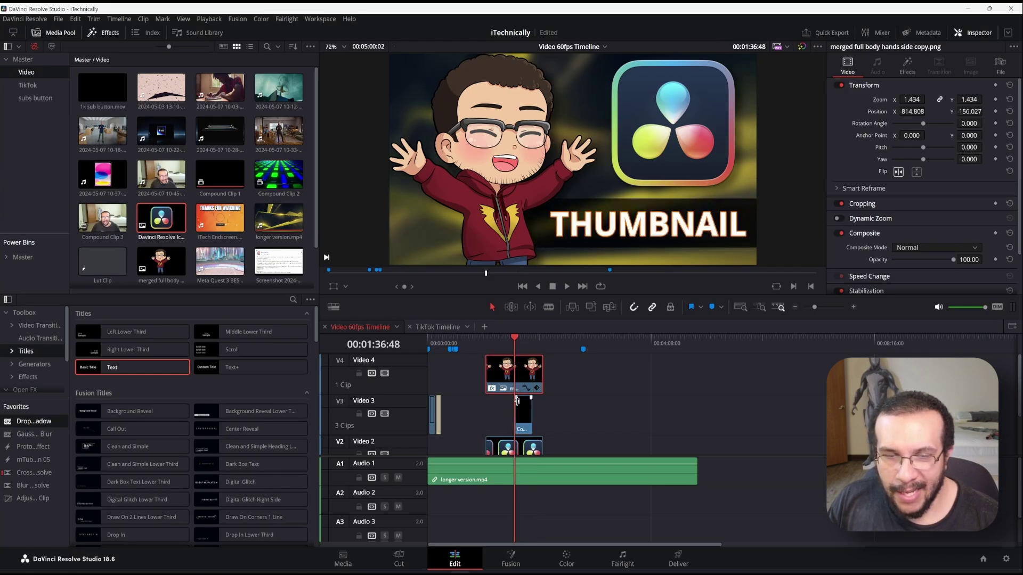
{"action": "left_click", "coordinate": [523, 418]}
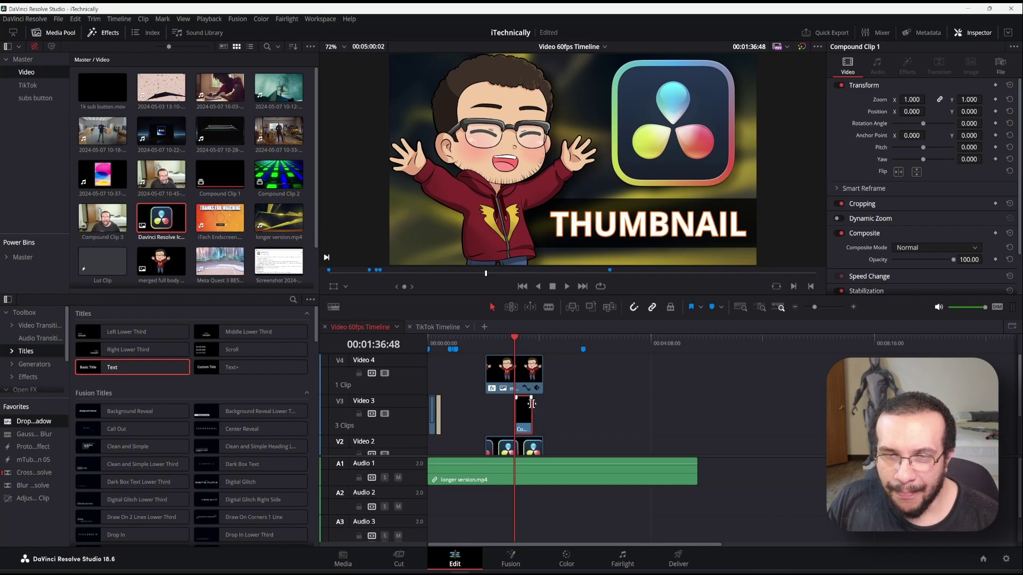
{"action": "left_click_drag", "start_coordinate": [813, 307], "coordinate": [819, 309]}
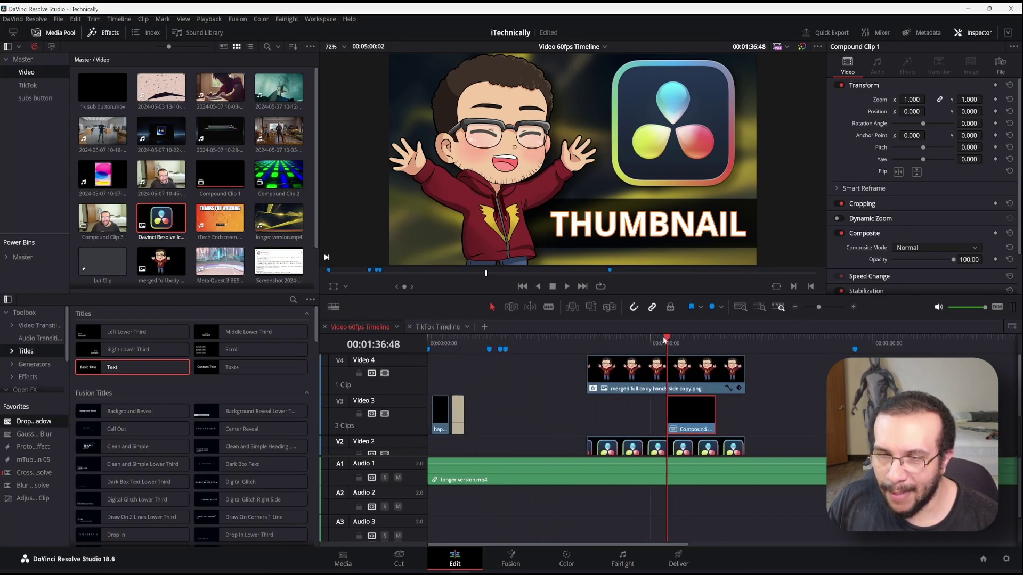
{"action": "mouse_move", "coordinate": [665, 339]}
{"action": "left_mouse_down"}
{"action": "mouse_move", "coordinate": [687, 340]}
{"action": "mouse_move", "coordinate": [673, 338]}
{"action": "left_mouse_up"}
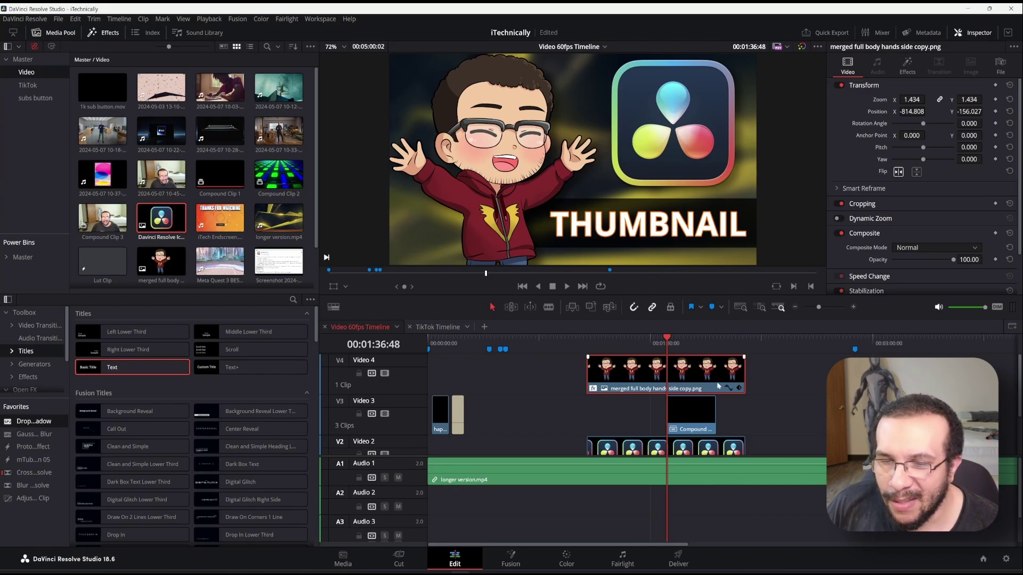
{"action": "left_click", "coordinate": [699, 406]}
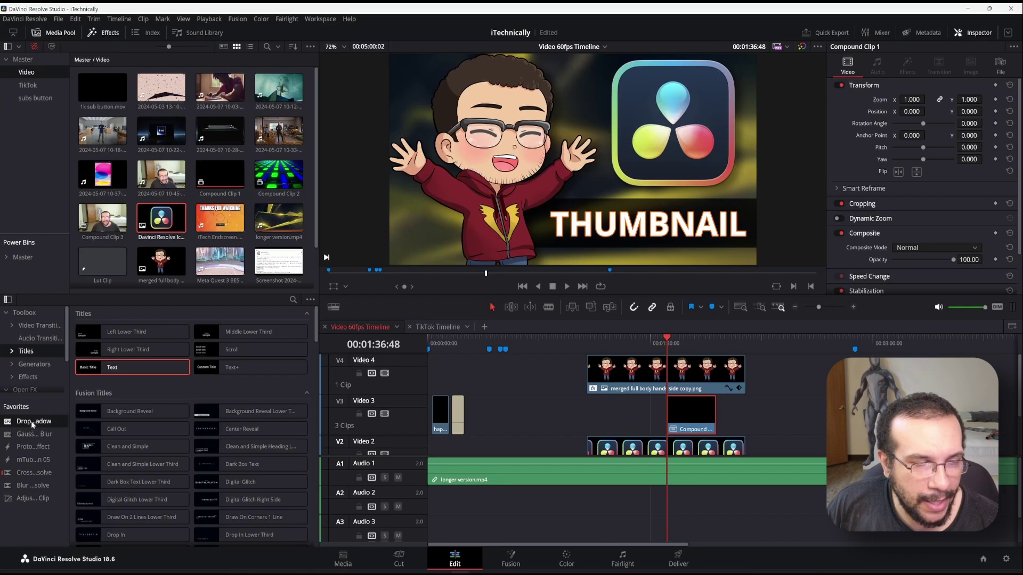
{"action": "double_click", "coordinate": [31, 421]}
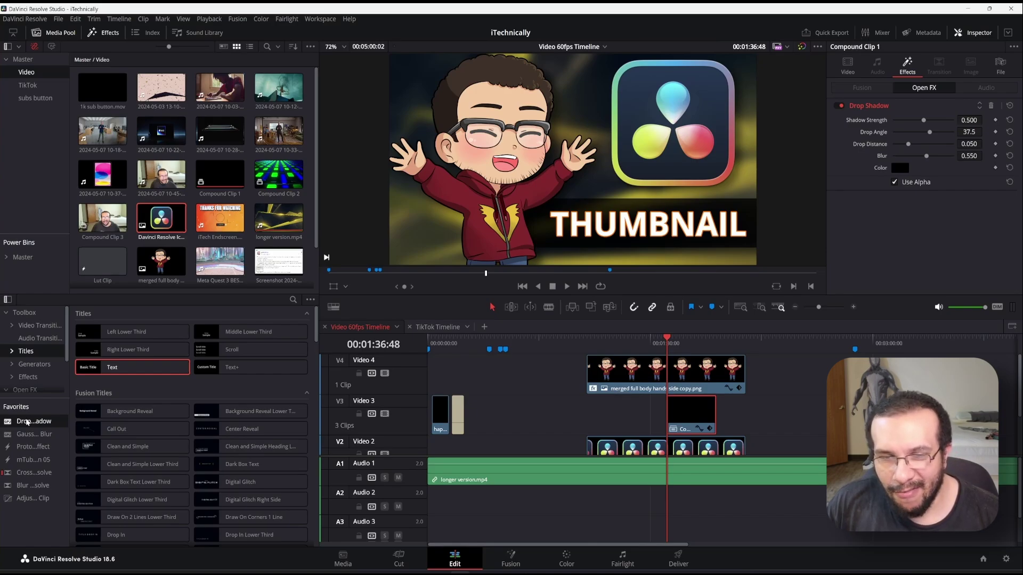
Step: Apply the ProtoV2_Effect to the longer version.mp4 background clip on Video 1
{"action": "scroll", "coordinate": [616, 419], "scroll_direction": "down", "scroll_amount": 2}
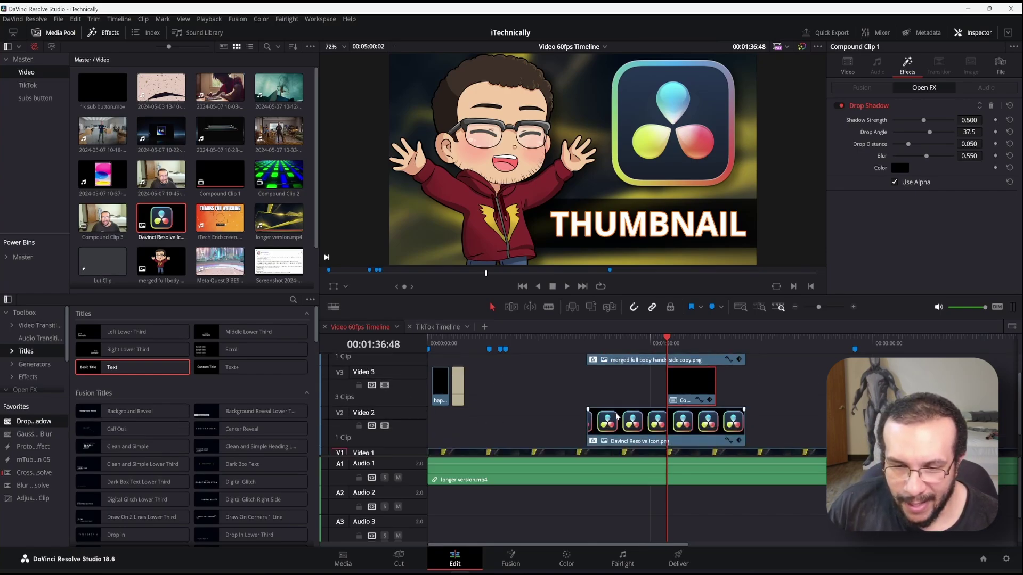
{"action": "scroll", "coordinate": [617, 417], "scroll_direction": "down", "scroll_amount": 2}
{"action": "left_click", "coordinate": [613, 438]}
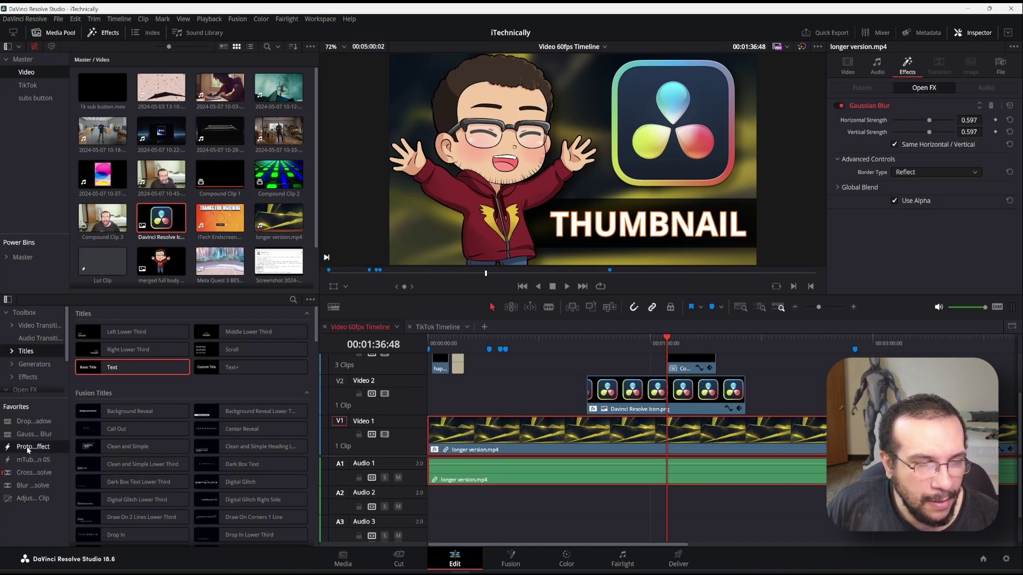
{"action": "double_click", "coordinate": [27, 449]}
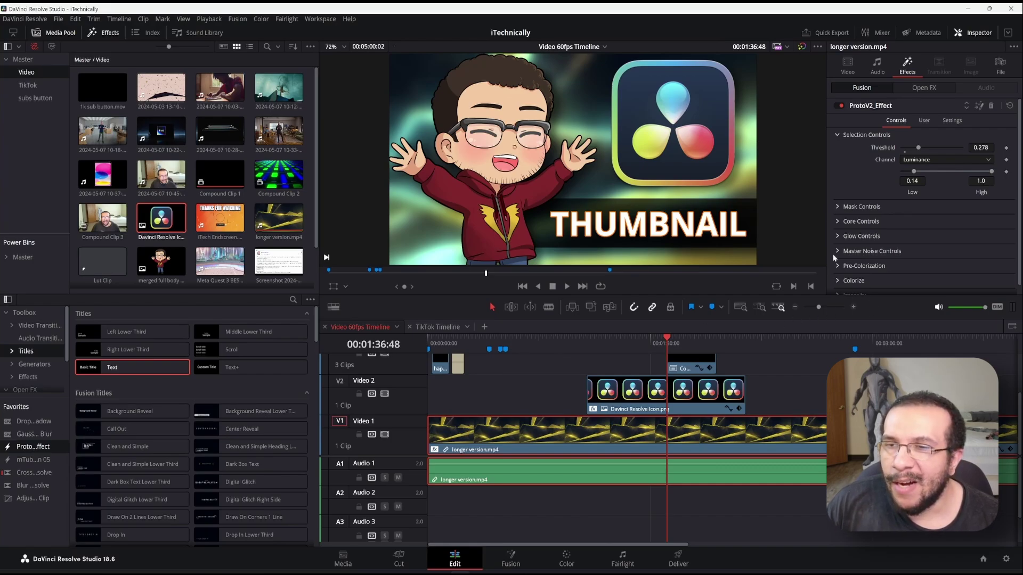
Step: Try the Wavy and Sun Spot presets of the ProtoV2_Effect on the background and settle on Wavy
{"action": "left_click", "coordinate": [924, 122]}
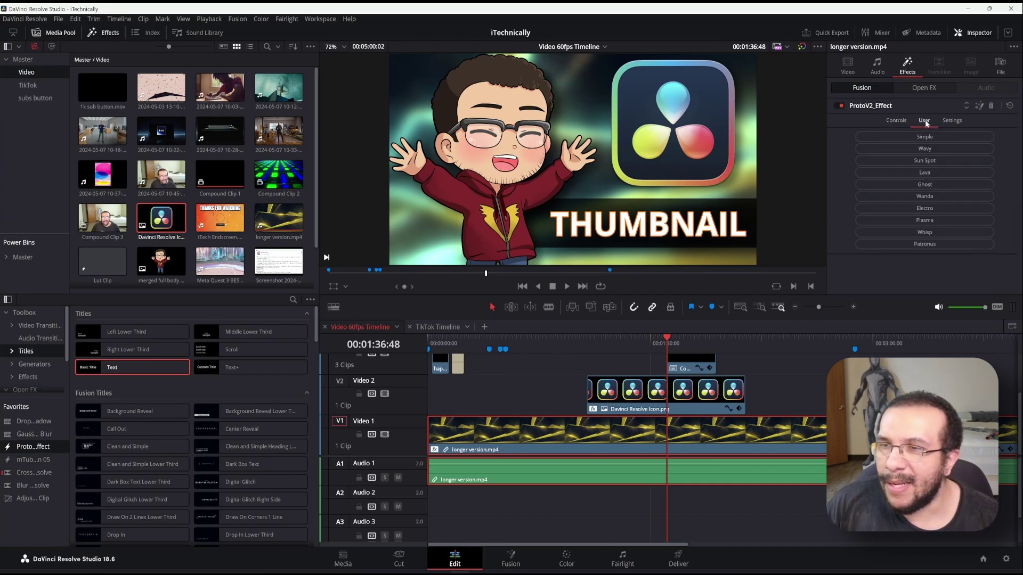
{"action": "left_click", "coordinate": [920, 150]}
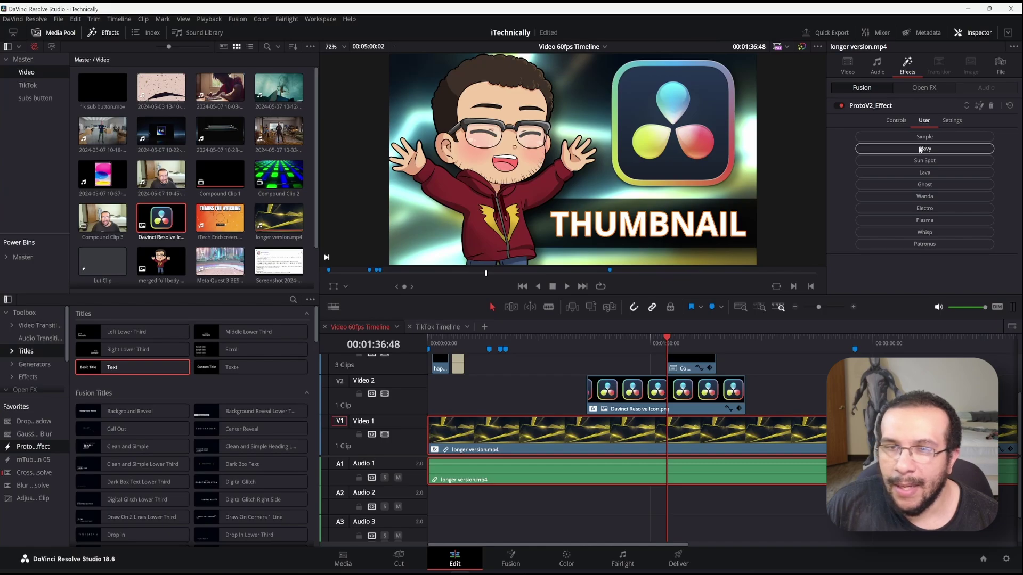
{"action": "left_click", "coordinate": [919, 148]}
{"action": "left_click", "coordinate": [919, 159]}
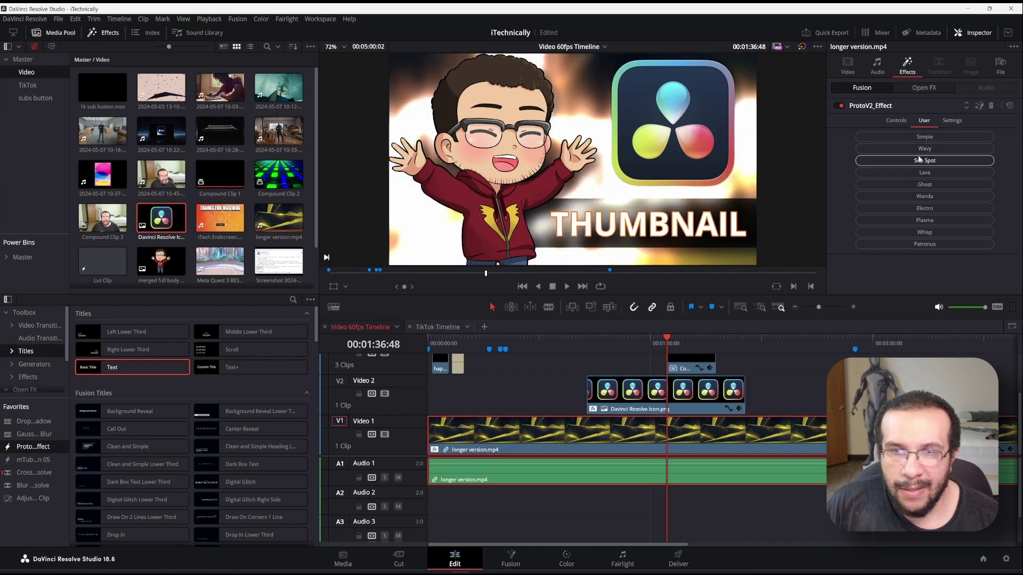
{"action": "left_click", "coordinate": [920, 150]}
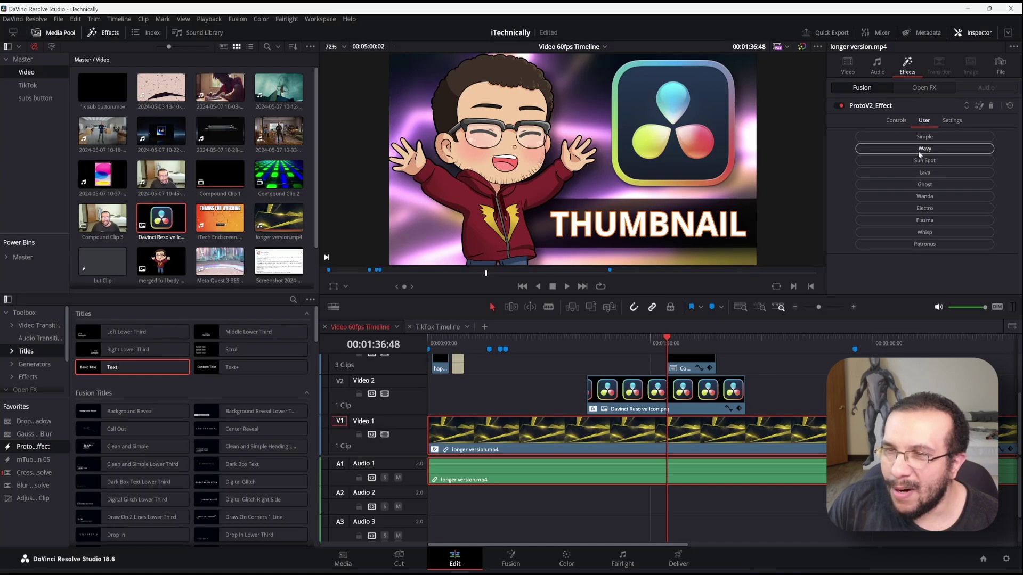
Step: Set the ProtoV2_Effect's Colorize color to the darker orange custom color #ef7100
{"action": "left_click", "coordinate": [896, 121]}
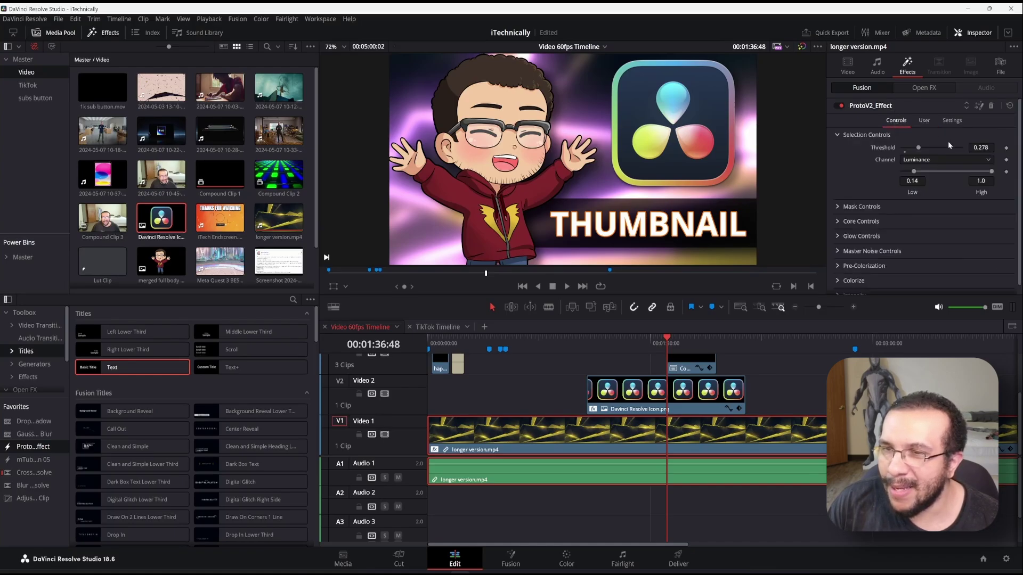
{"action": "left_click", "coordinate": [836, 280]}
{"action": "scroll", "coordinate": [862, 276], "scroll_direction": "down", "scroll_amount": 3}
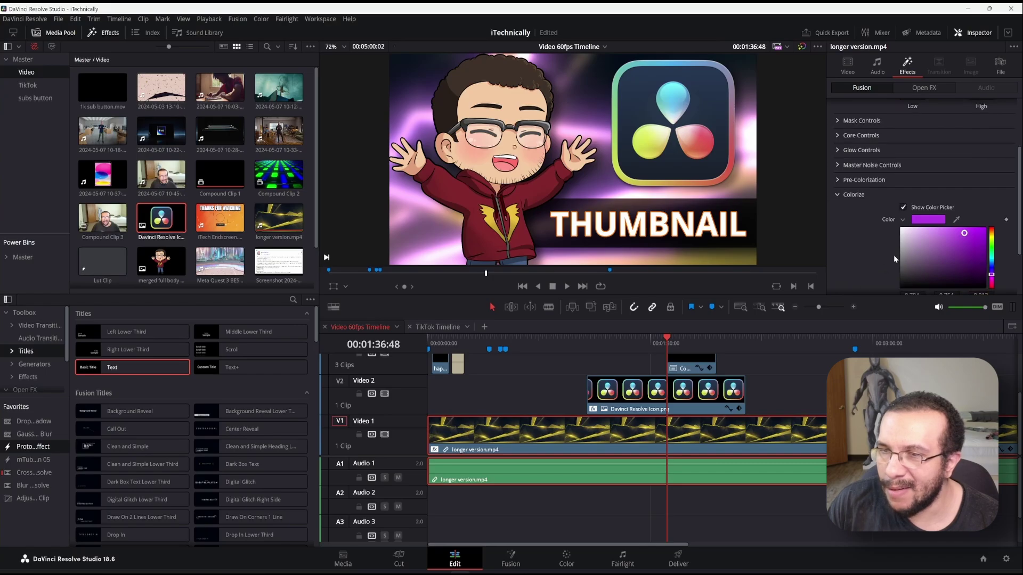
{"action": "left_click", "coordinate": [932, 220]}
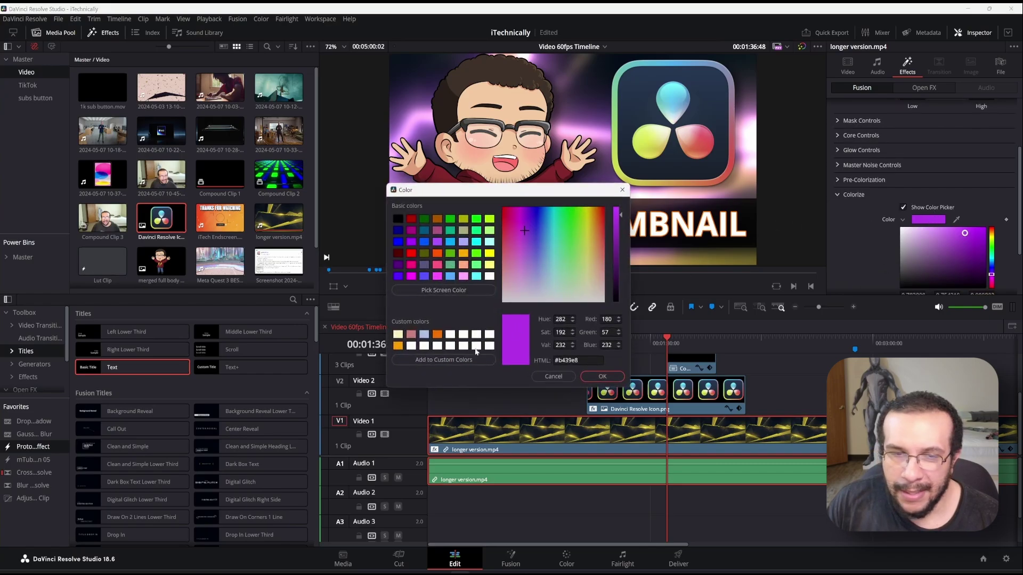
{"action": "left_click", "coordinate": [437, 334]}
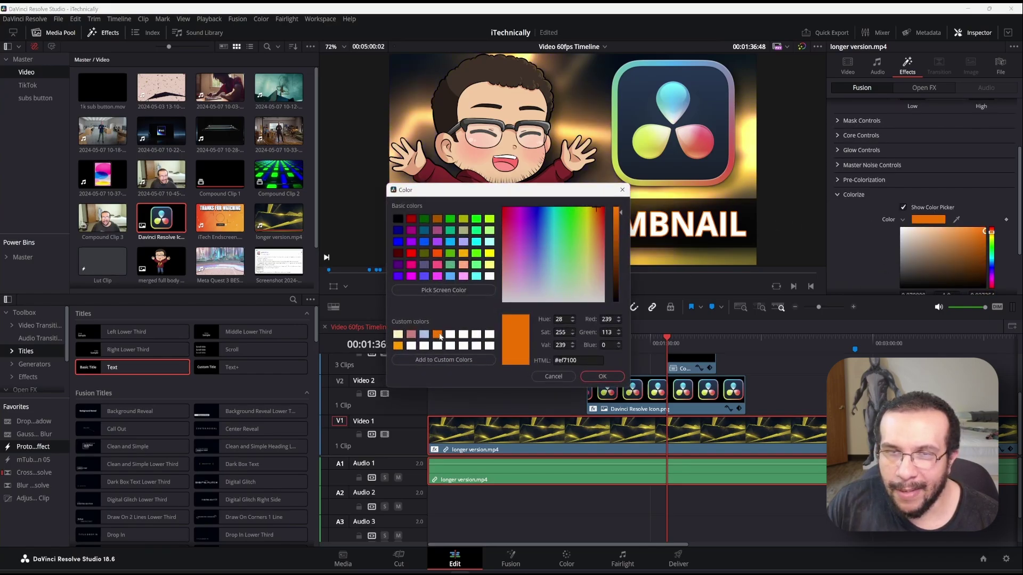
{"action": "left_click", "coordinate": [599, 375]}
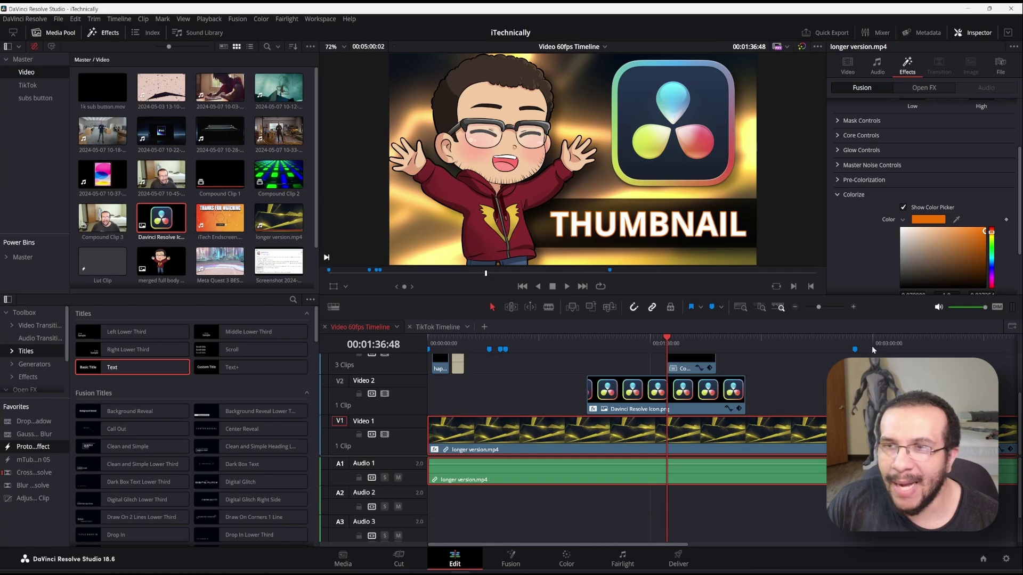
Step: Switch the ProtoV2_Effect off and on repeatedly to compare the background with and without it, leaving it enabled
{"action": "scroll", "coordinate": [884, 136], "scroll_direction": "up", "scroll_amount": 5}
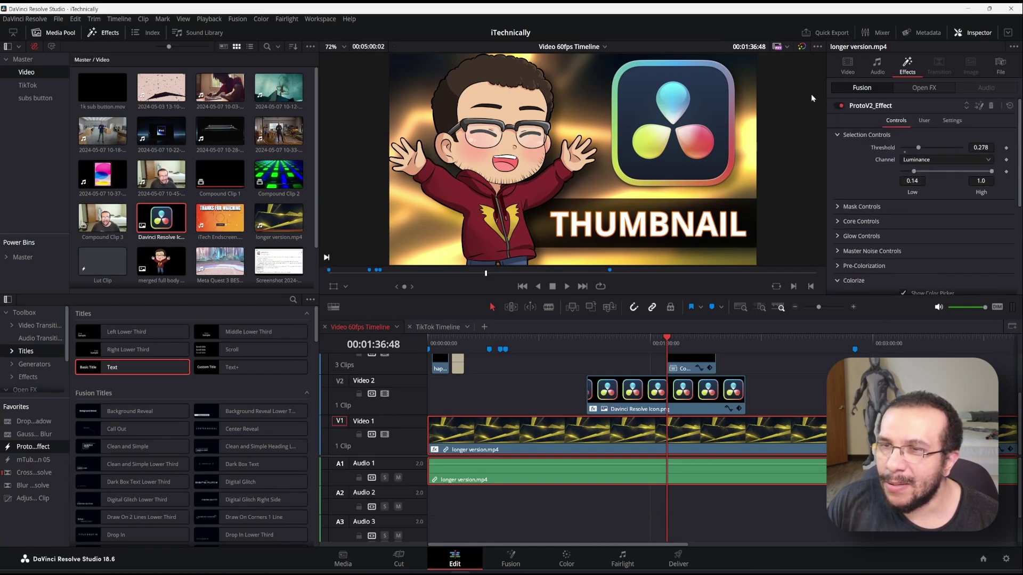
{"action": "left_click", "coordinate": [838, 106]}
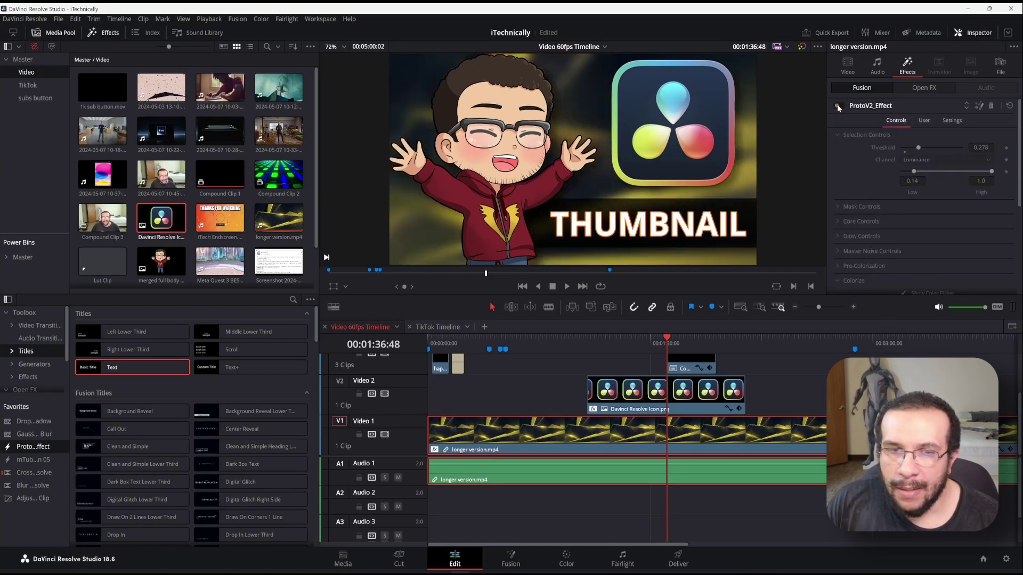
{"action": "left_click", "coordinate": [837, 106]}
{"action": "left_click", "coordinate": [837, 107]}
{"action": "left_click", "coordinate": [838, 106]}
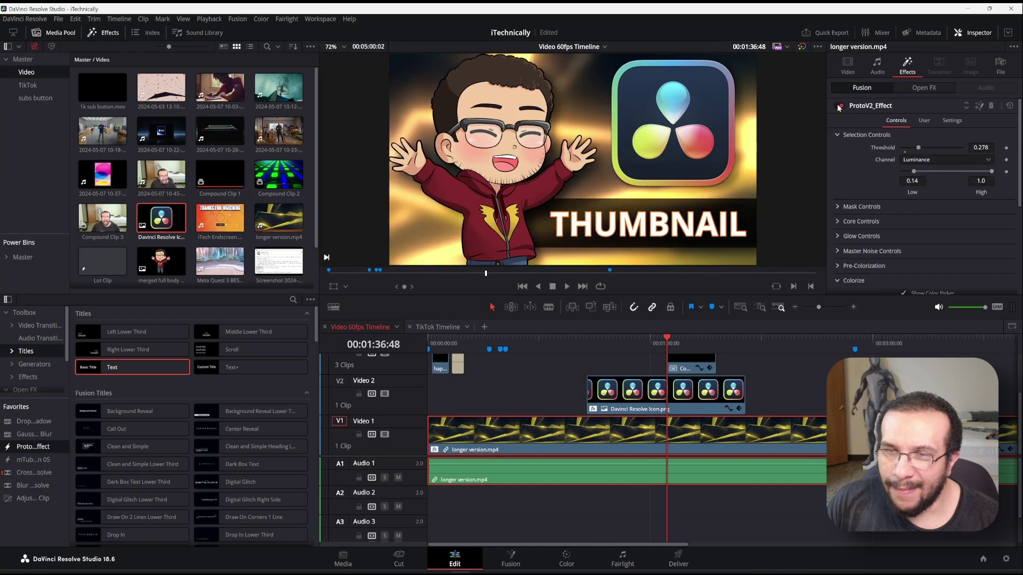
{"action": "left_click", "coordinate": [837, 105]}
{"action": "left_click", "coordinate": [837, 105]}
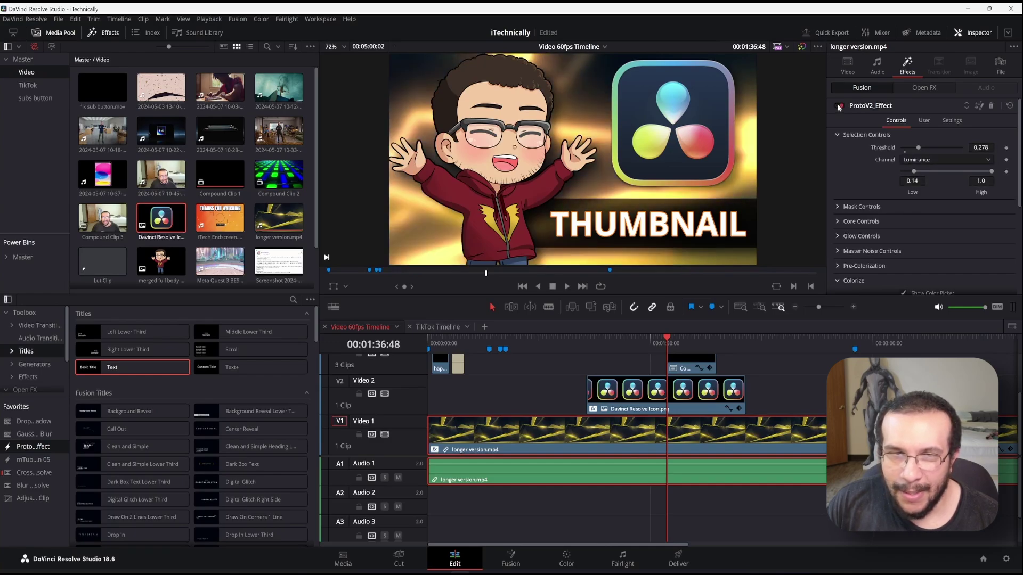
{"action": "left_click", "coordinate": [838, 105]}
{"action": "left_click", "coordinate": [838, 105]}
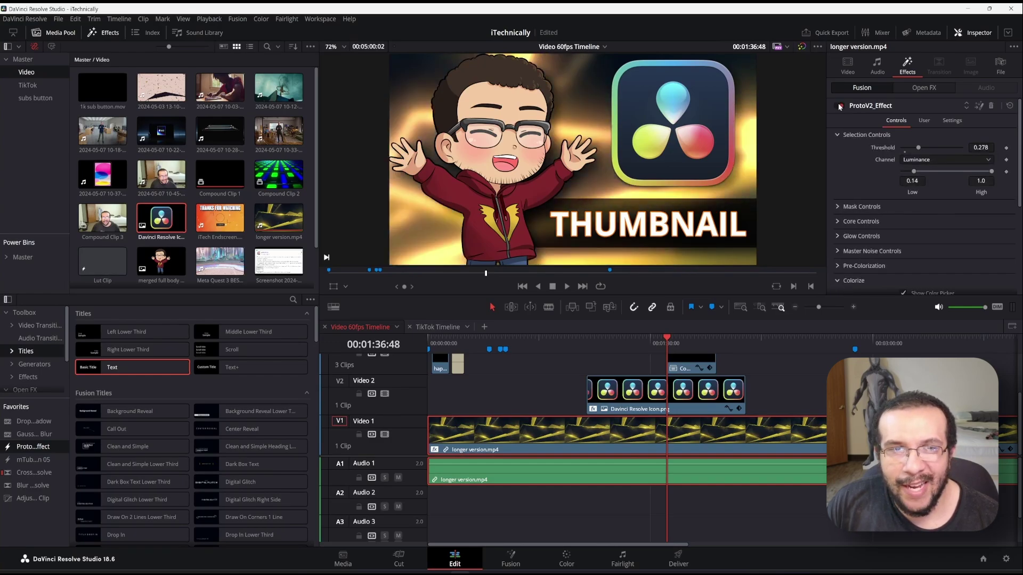
{"action": "left_click", "coordinate": [838, 105]}
{"action": "left_click", "coordinate": [839, 105]}
{"action": "left_click", "coordinate": [839, 105]}
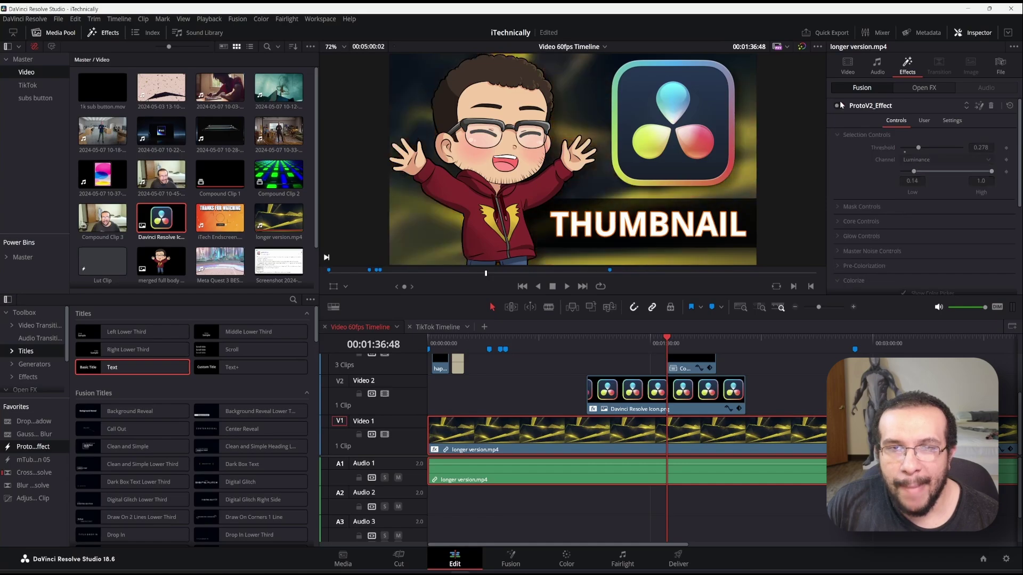
{"action": "left_click", "coordinate": [840, 106]}
{"action": "left_click", "coordinate": [837, 105]}
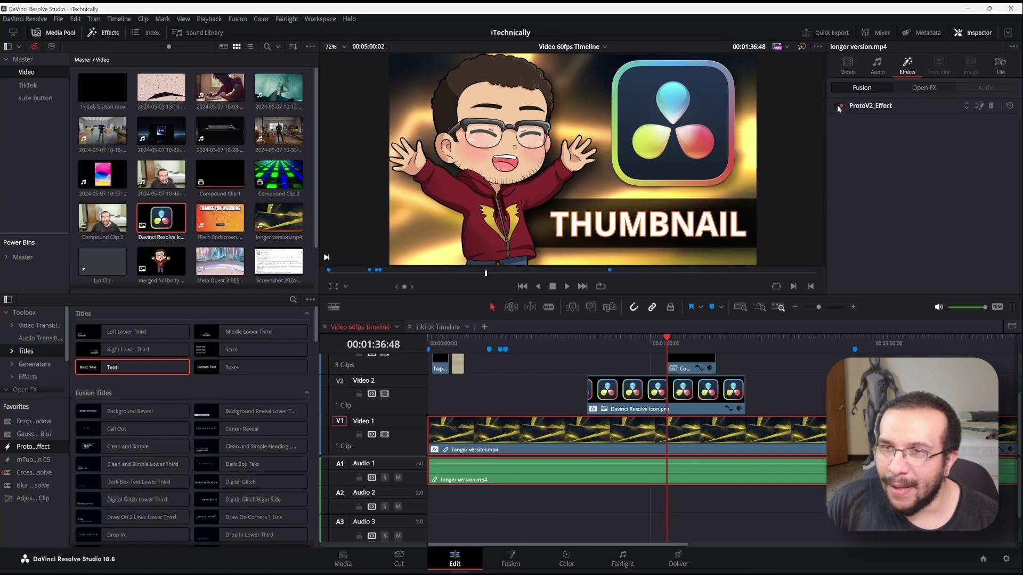
{"action": "left_click", "coordinate": [838, 104]}
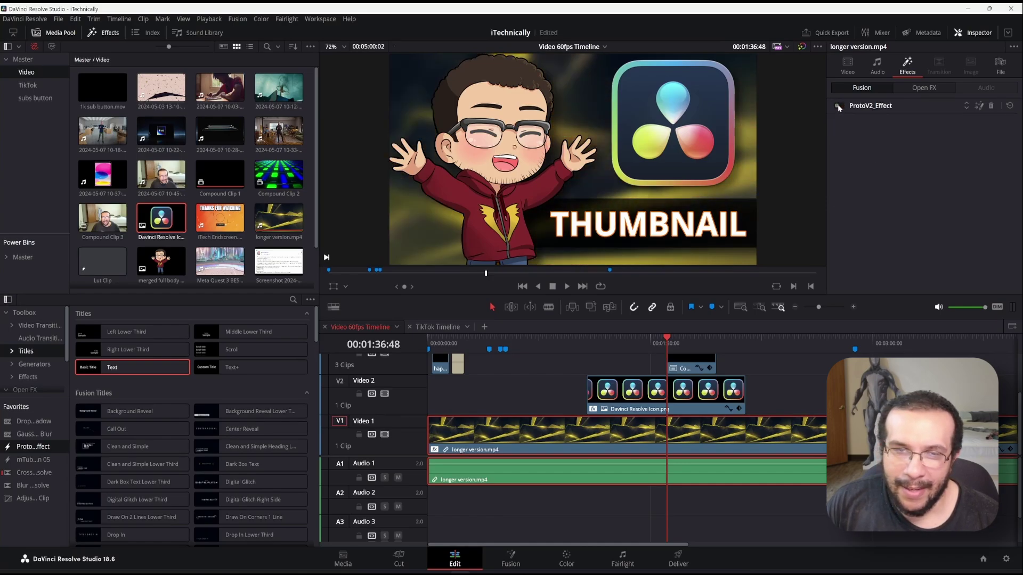
{"action": "left_click", "coordinate": [839, 105]}
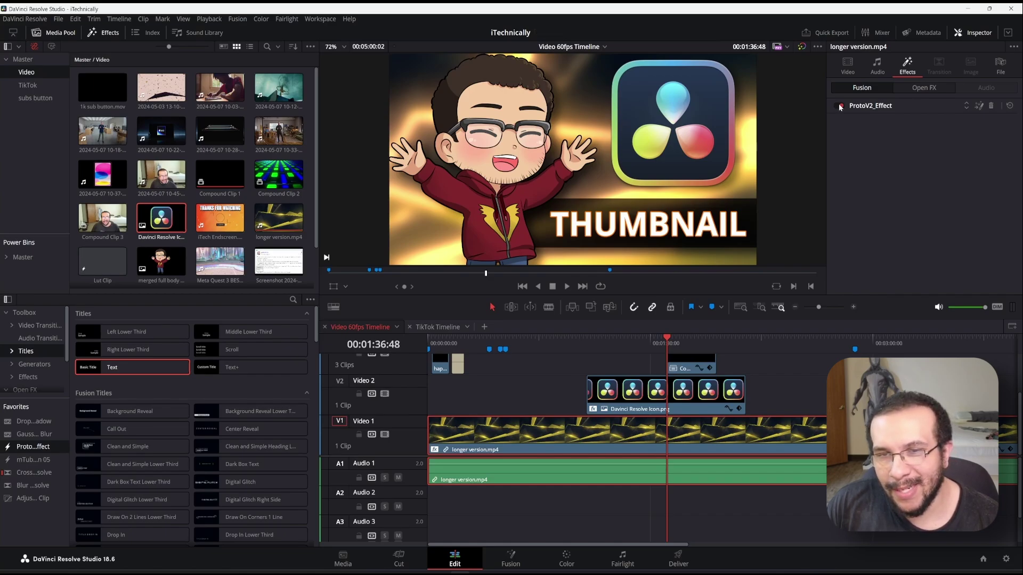
{"action": "left_click", "coordinate": [839, 105]}
{"action": "left_click", "coordinate": [840, 105]}
{"action": "left_click", "coordinate": [839, 105]}
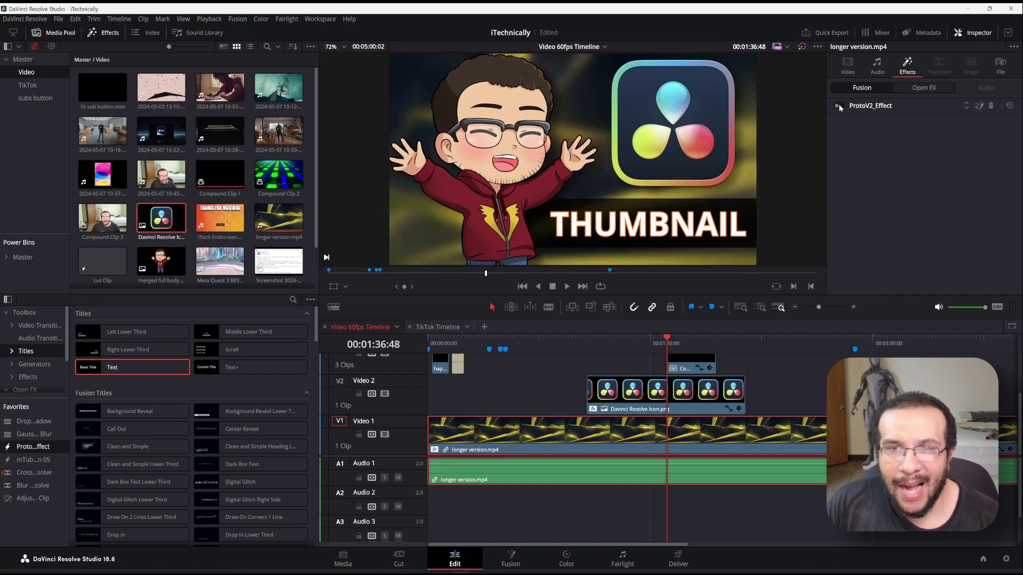
{"action": "left_click", "coordinate": [839, 105]}
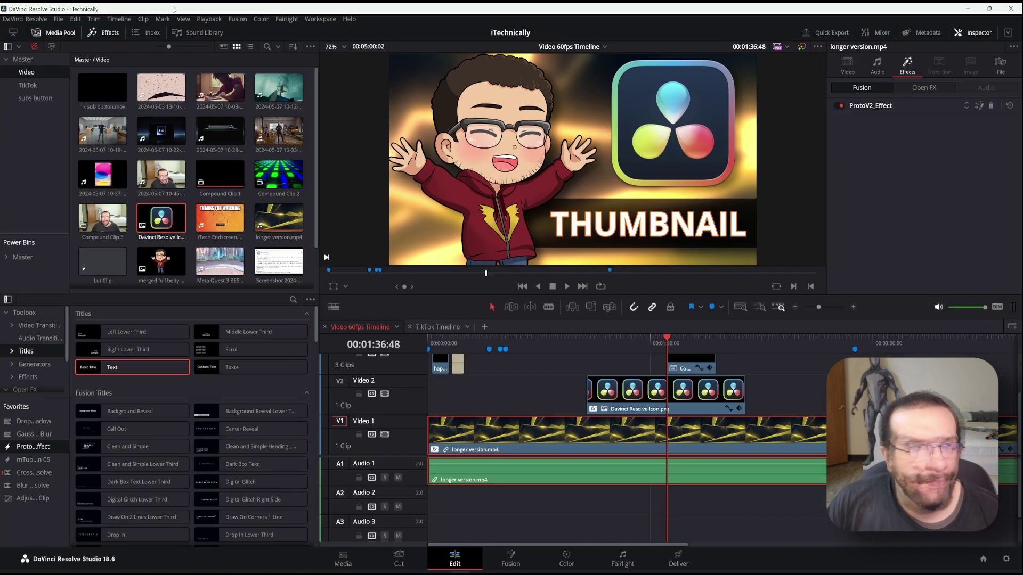
Step: Export the current frame of the finished thumbnail as a still image
{"action": "left_click", "coordinate": [58, 19]}
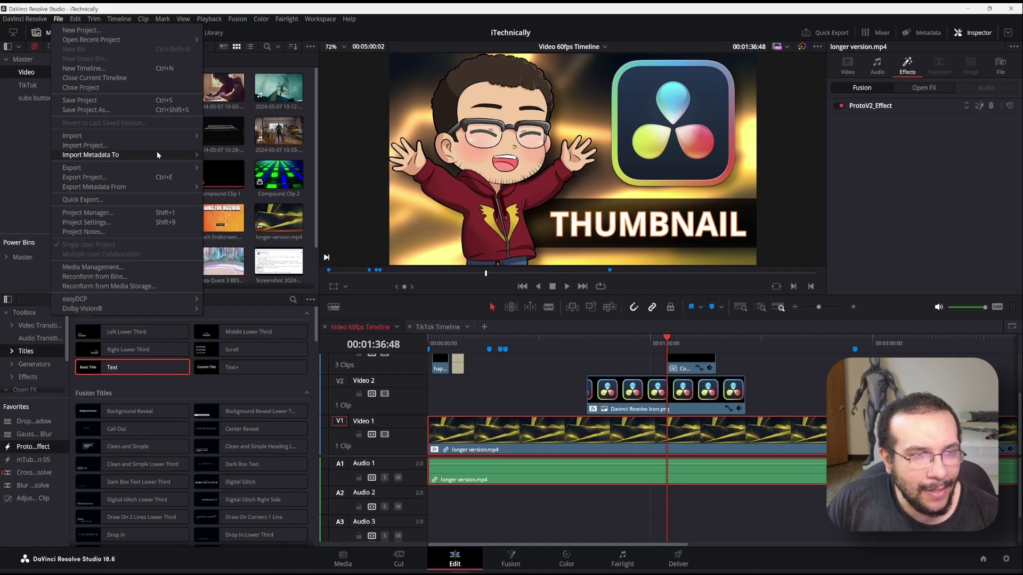
{"action": "mouse_move", "coordinate": [159, 159]}
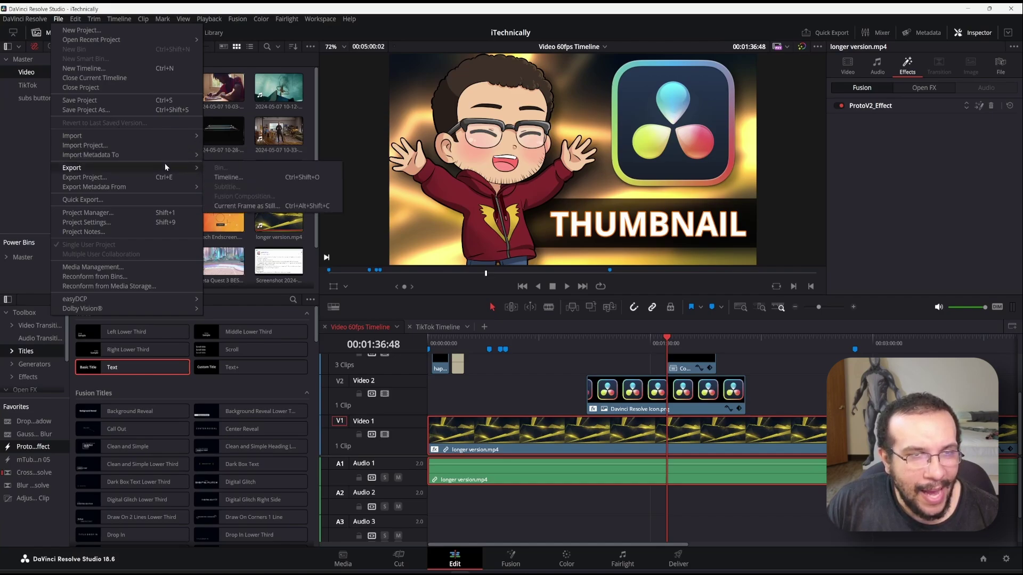
{"action": "left_click", "coordinate": [256, 207]}
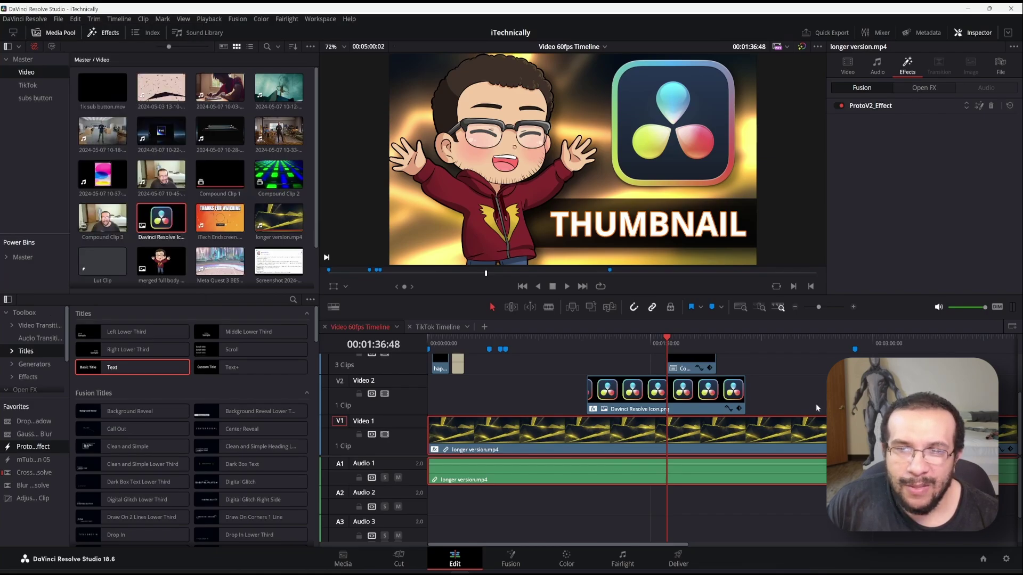